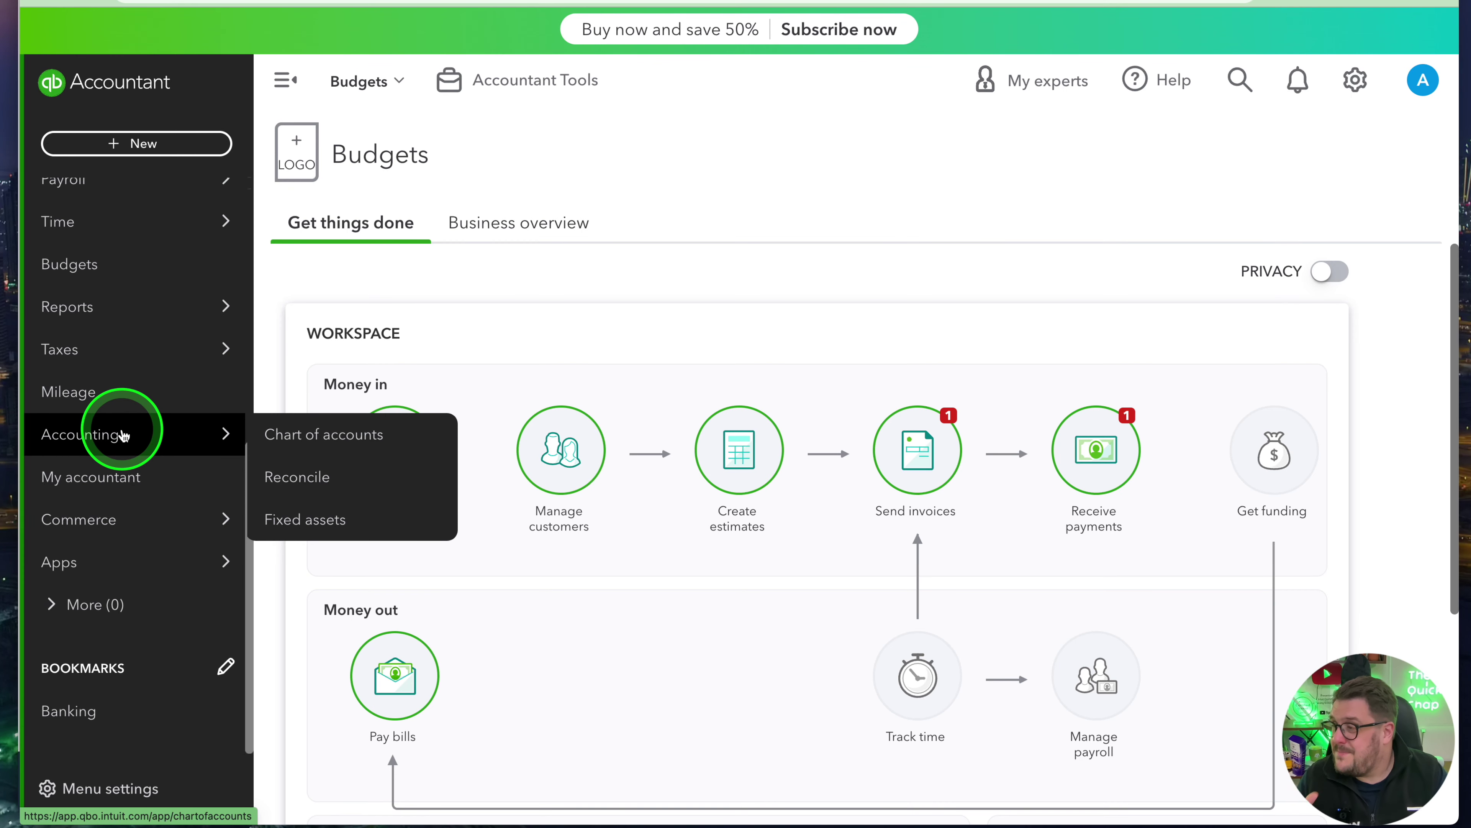
- Open the Budgets client's seven-account chart of accounts and check the New account panel without saving
click(274, 439)
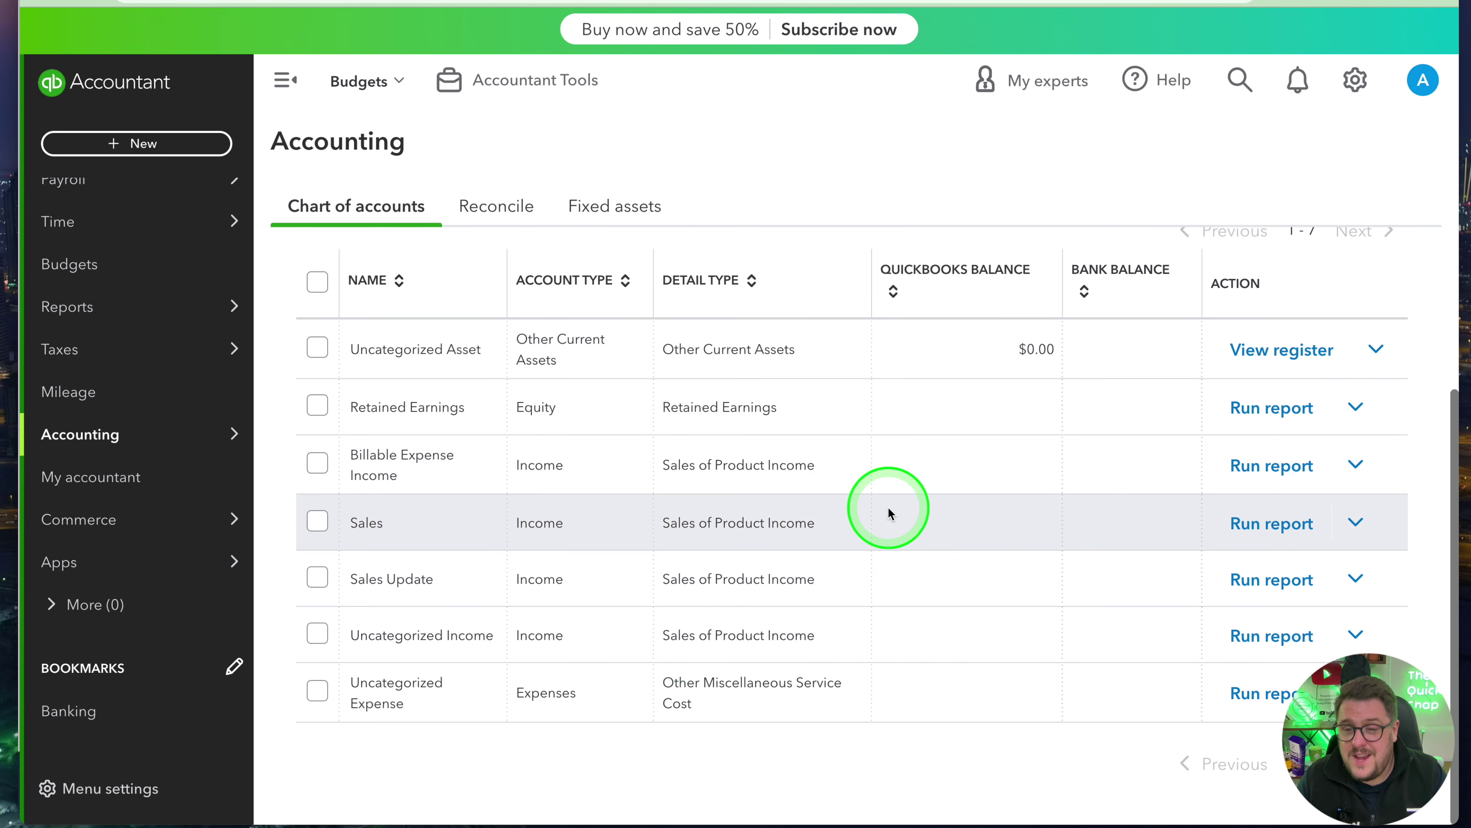
scroll(1030, 539, up, 4)
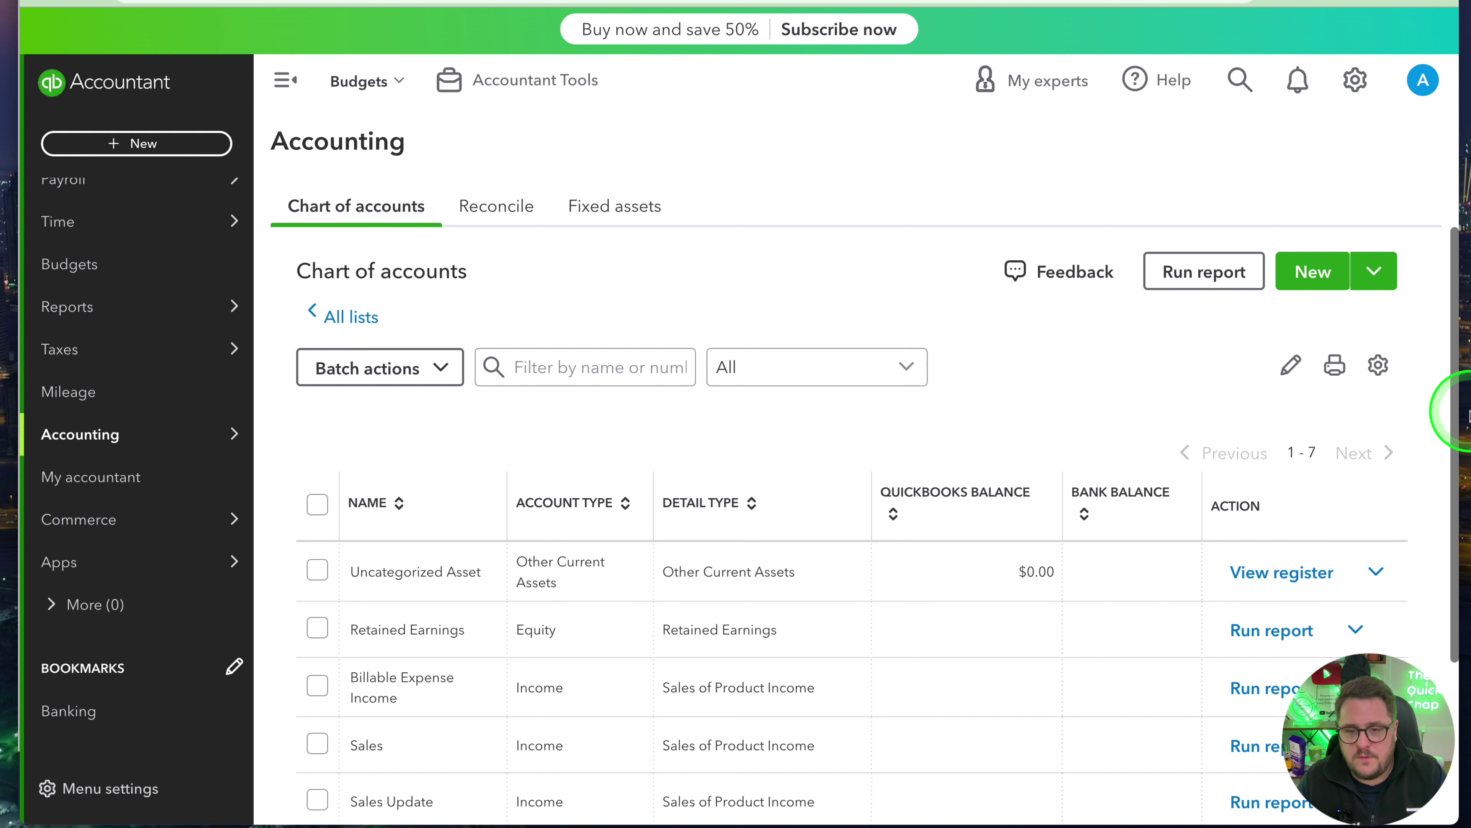
click(1297, 272)
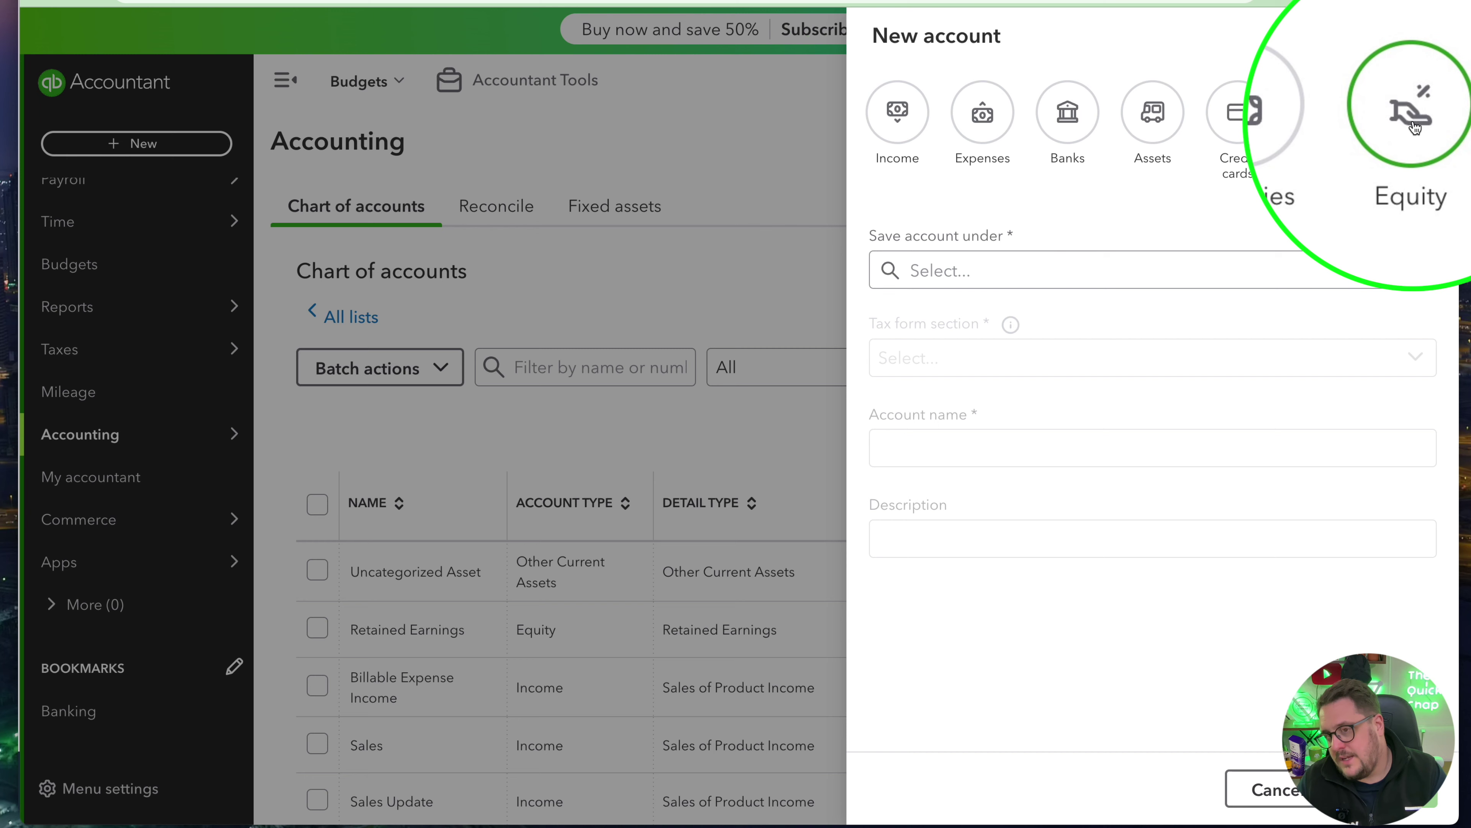
click(1426, 33)
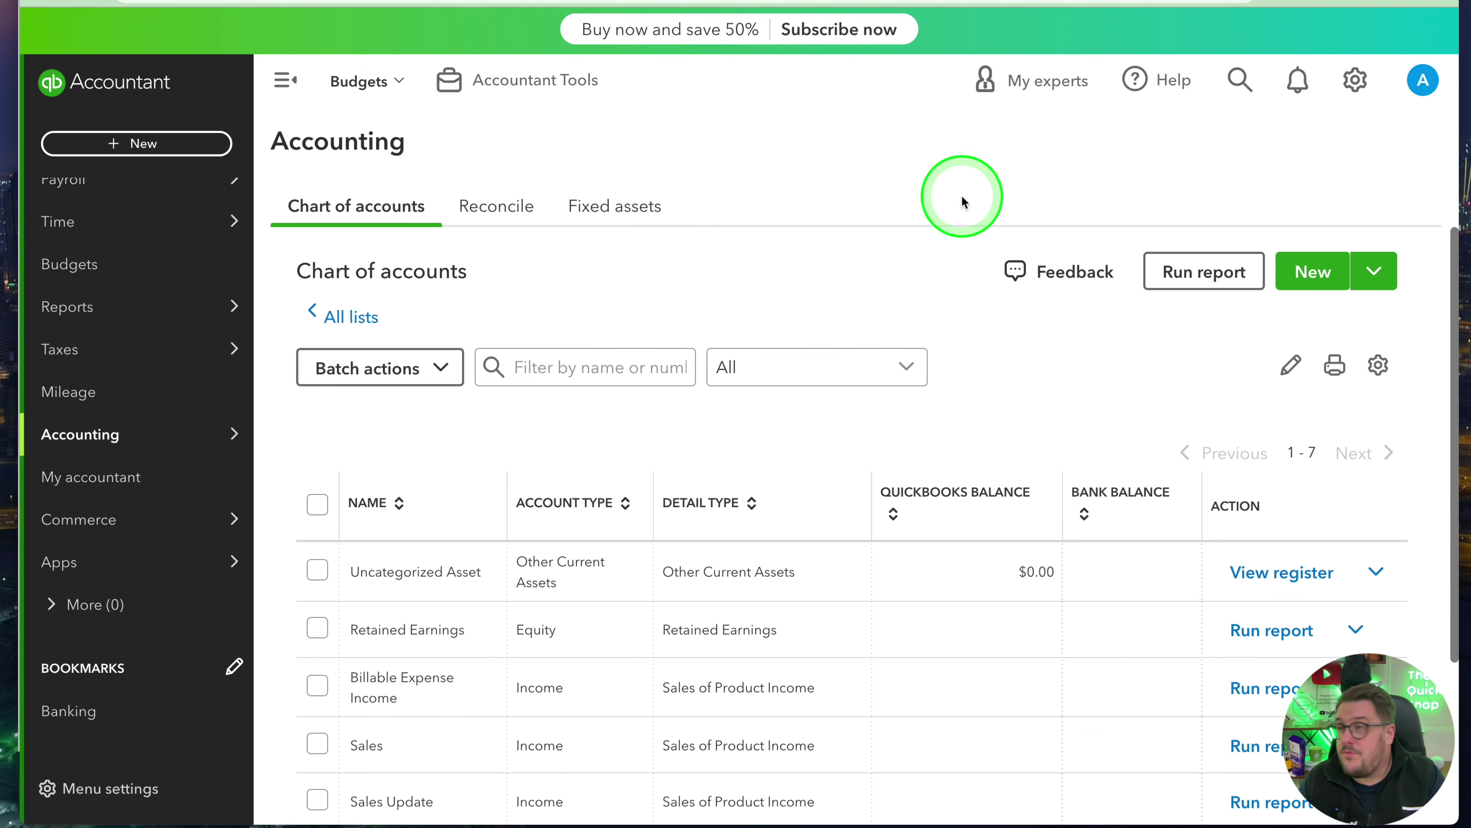
- From the practice view's COA Templates page, add a new template using Service-based business defaults
click(58, 97)
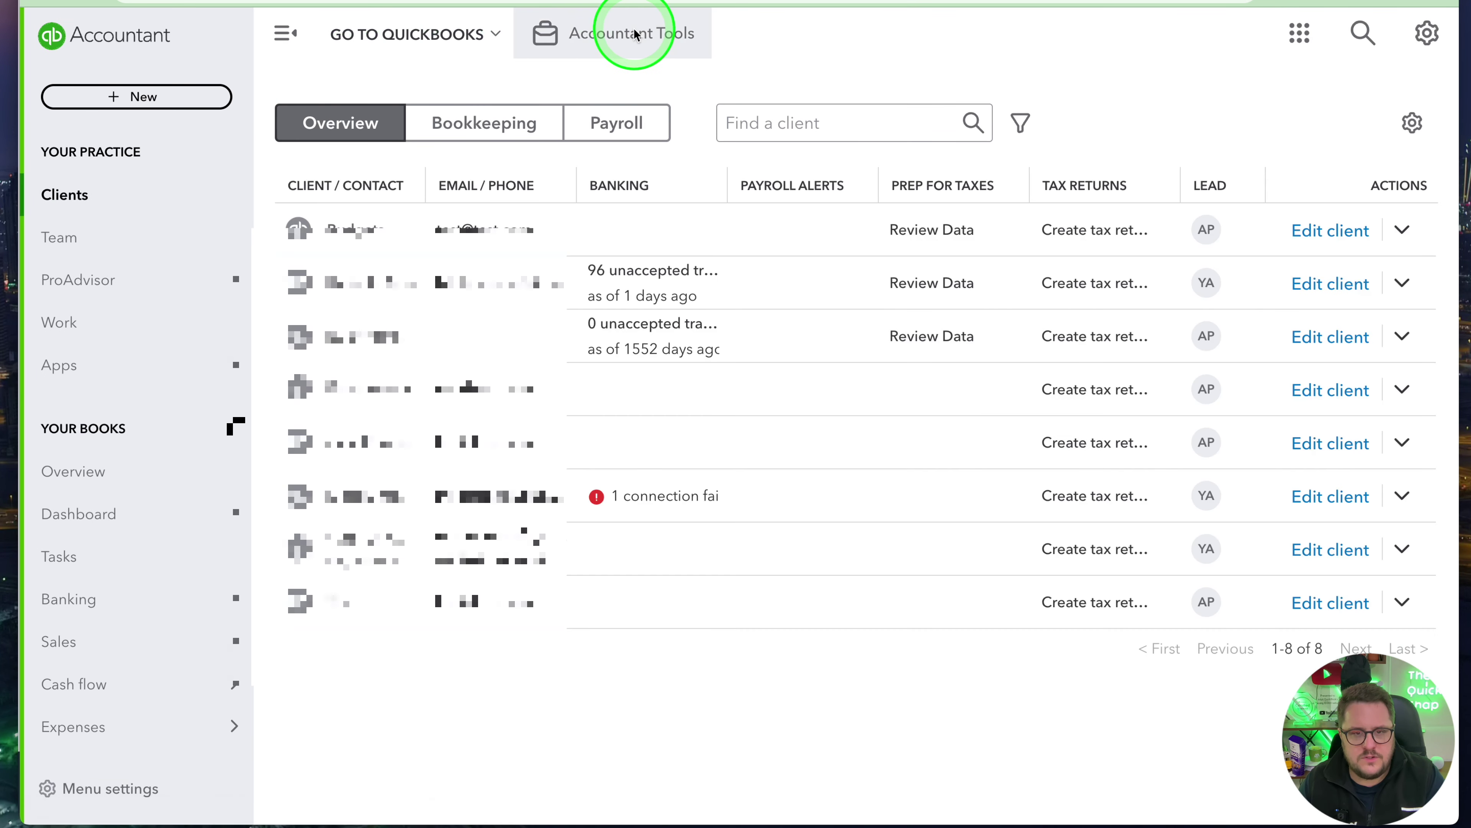
click(636, 35)
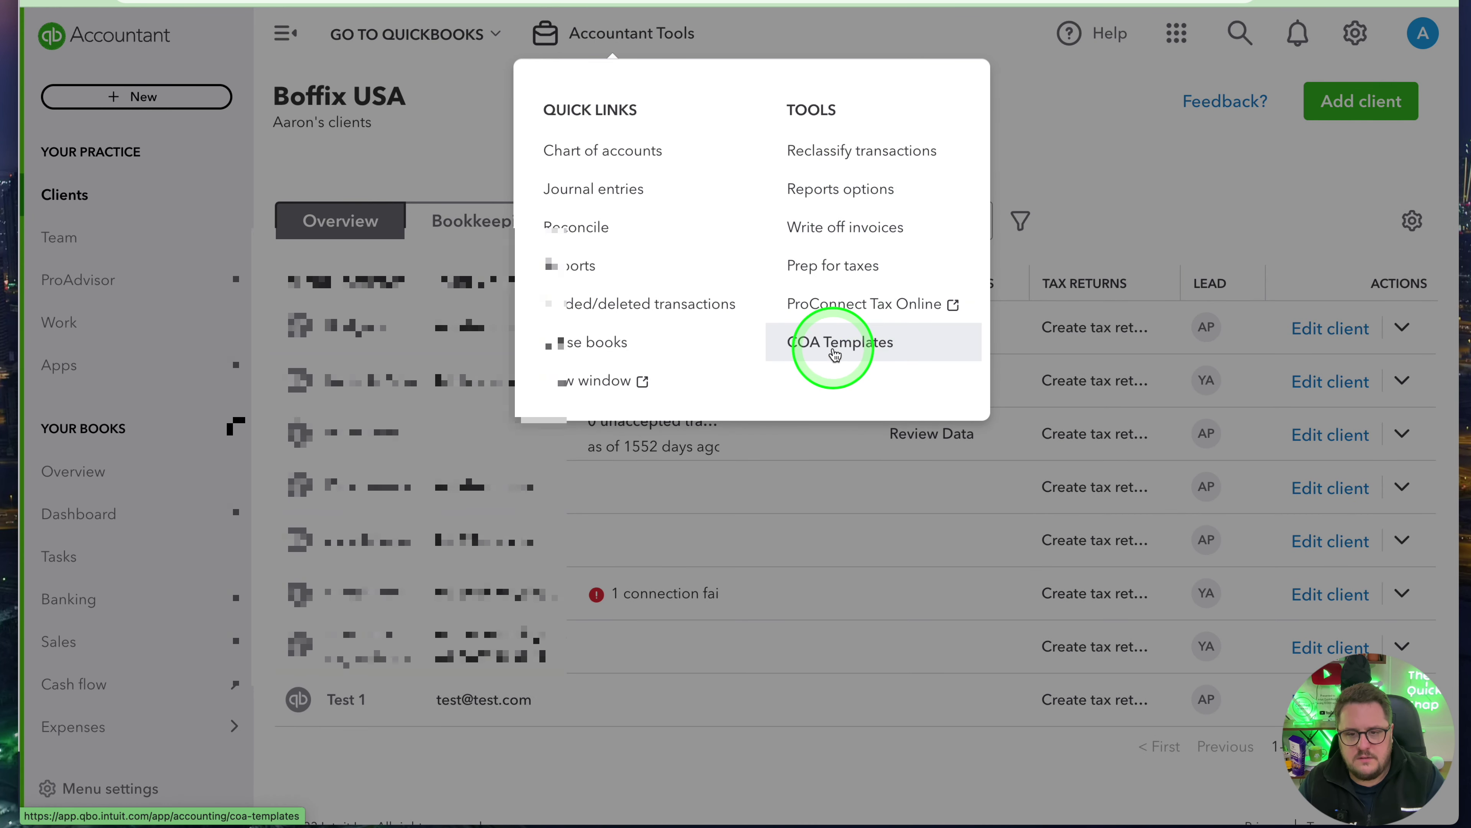
click(831, 345)
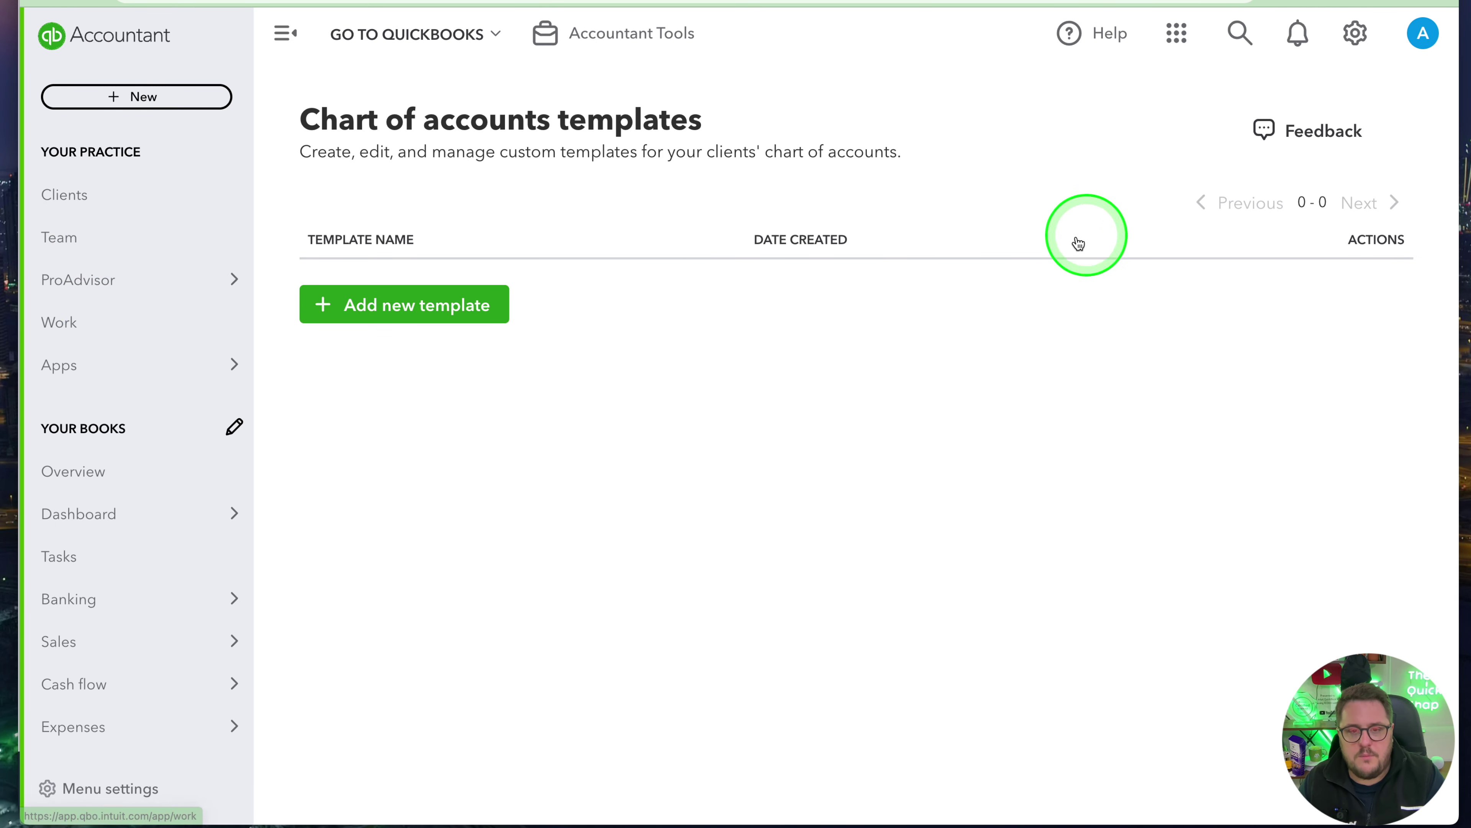
click(388, 304)
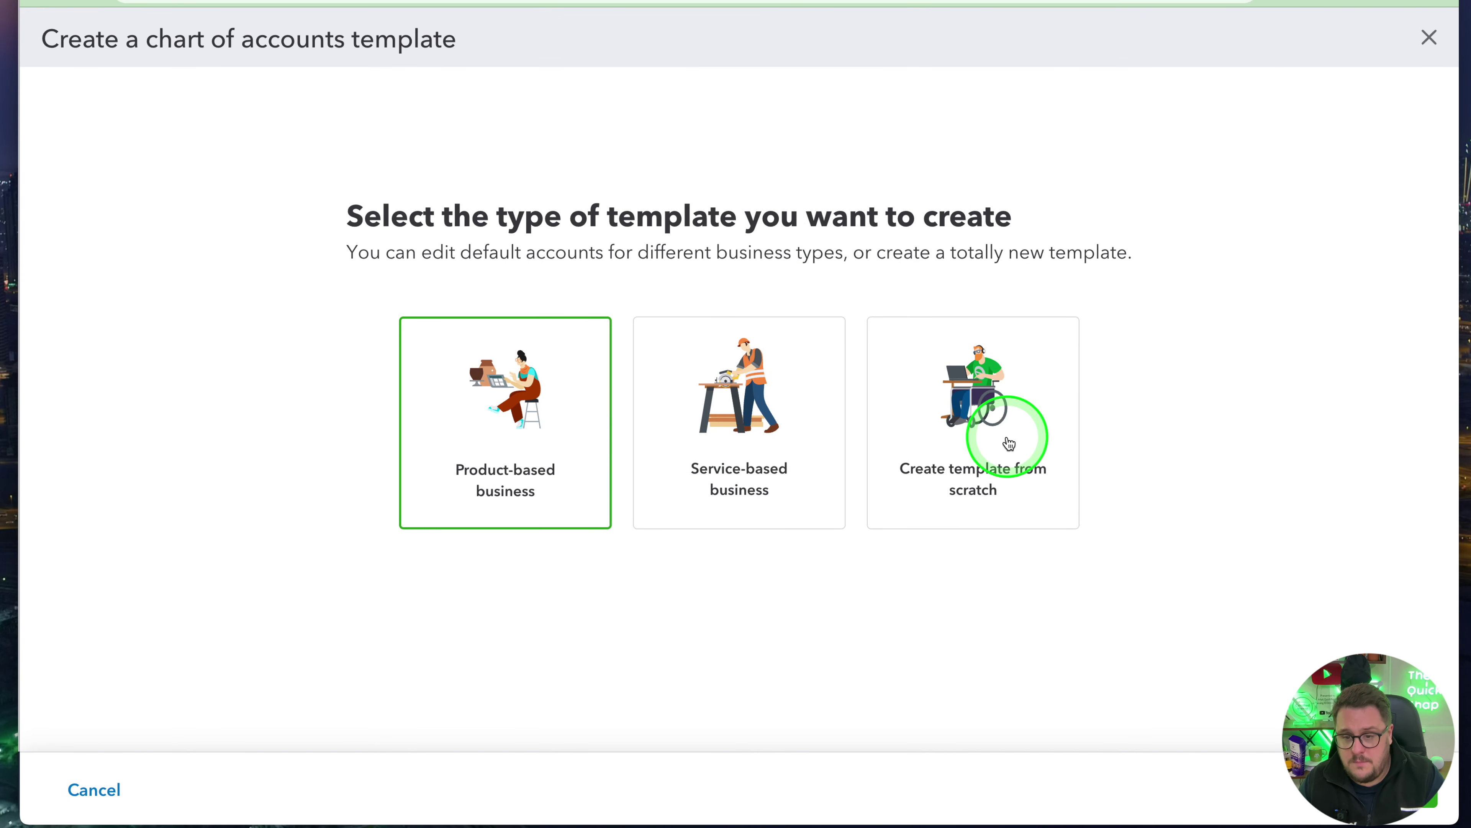
click(789, 413)
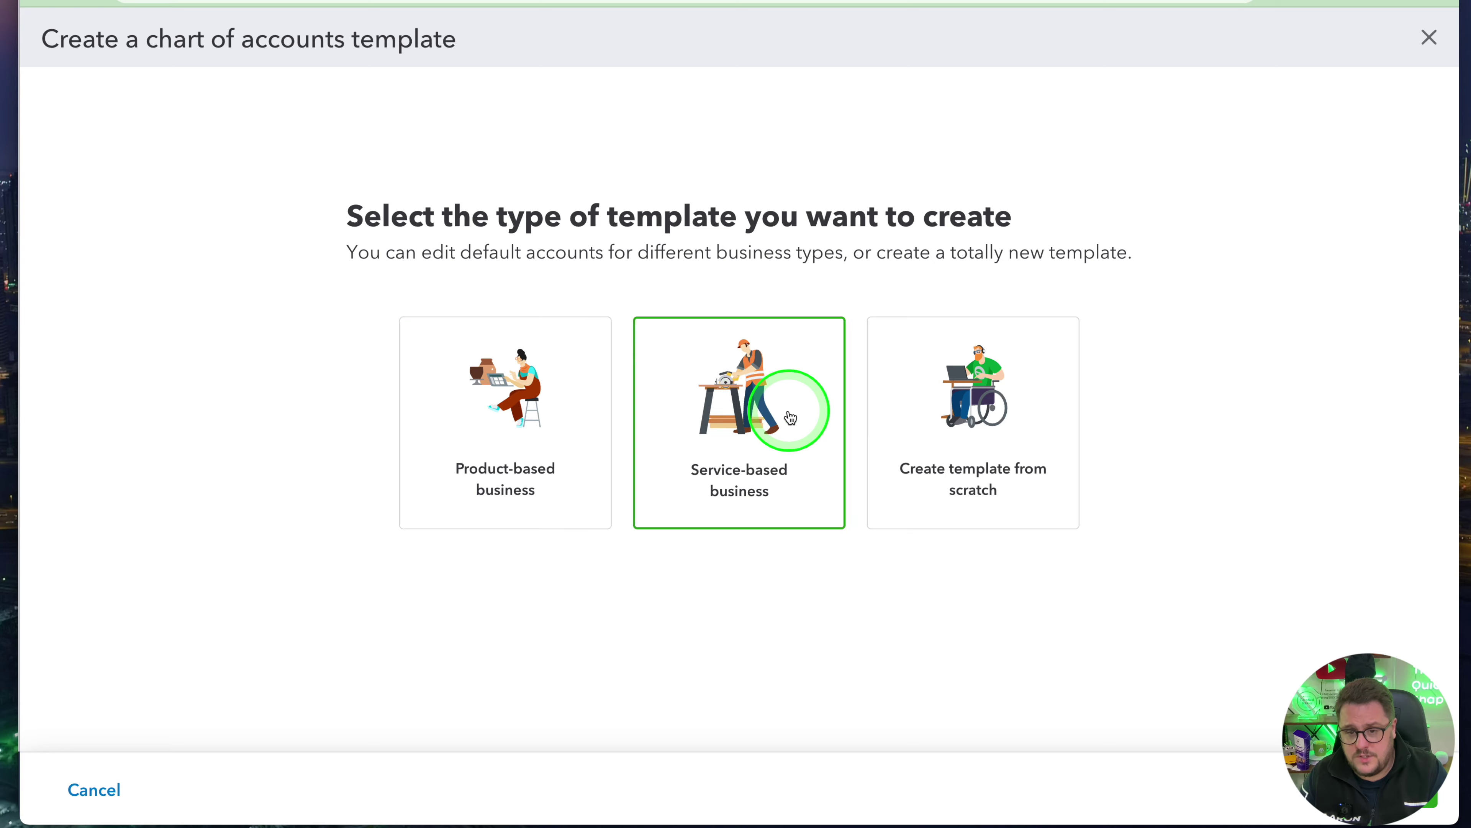
click(1426, 807)
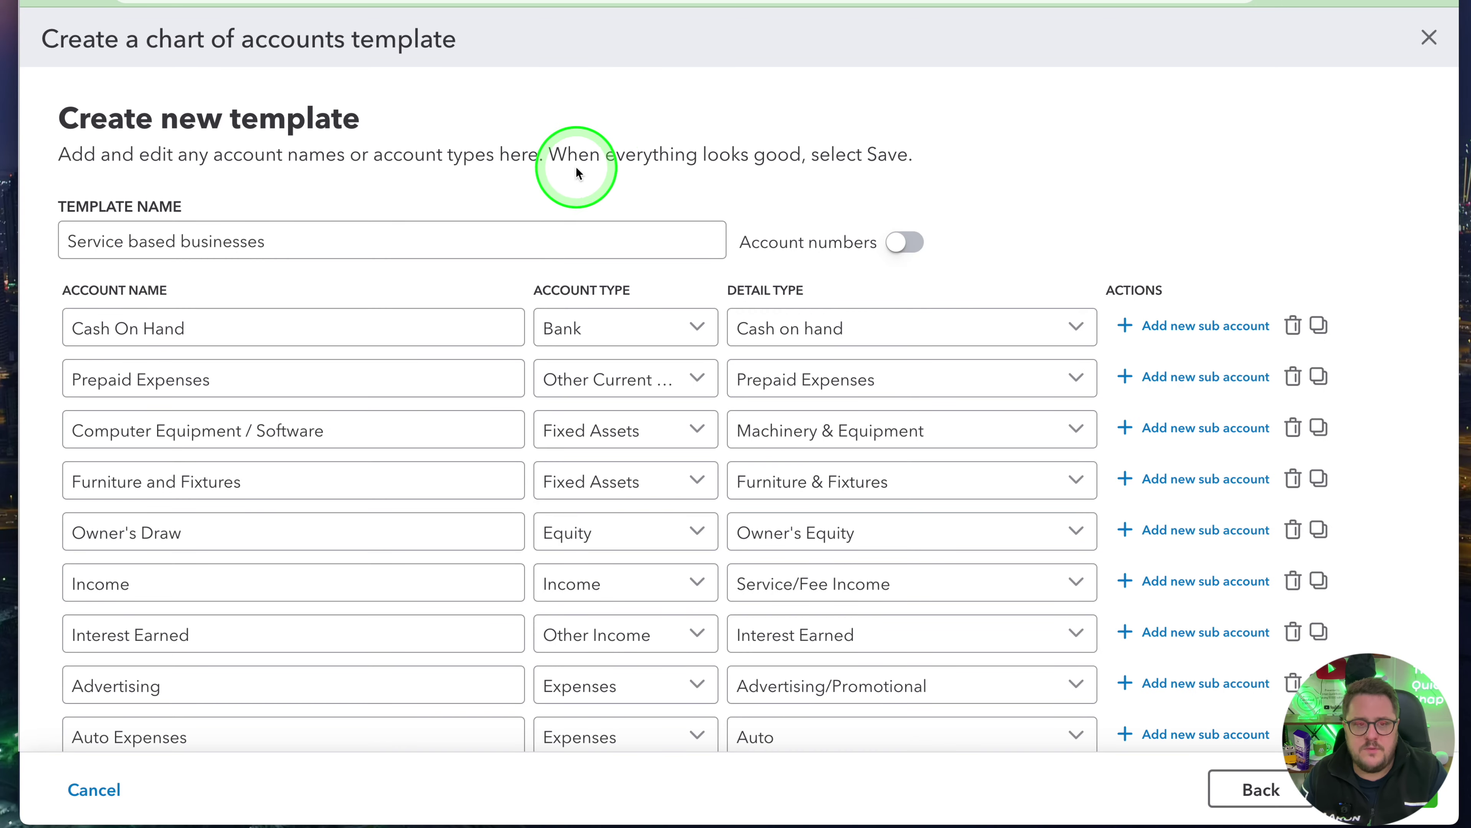
- Rename the template to 'Service based businesses Test' and add a blank sub-account under Cash On Hand
scroll(913, 380, down, 10)
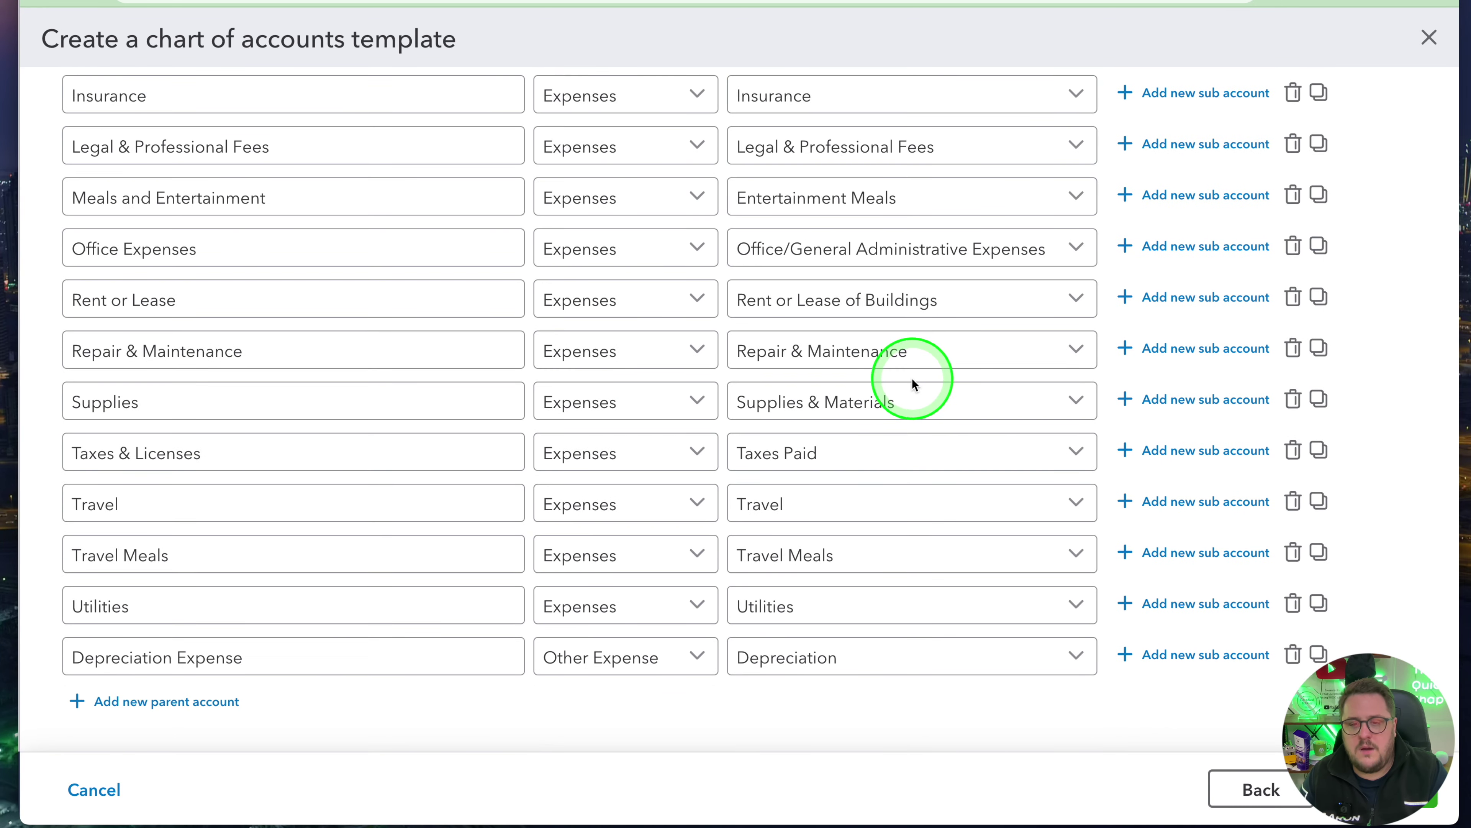
scroll(912, 383, up, 10)
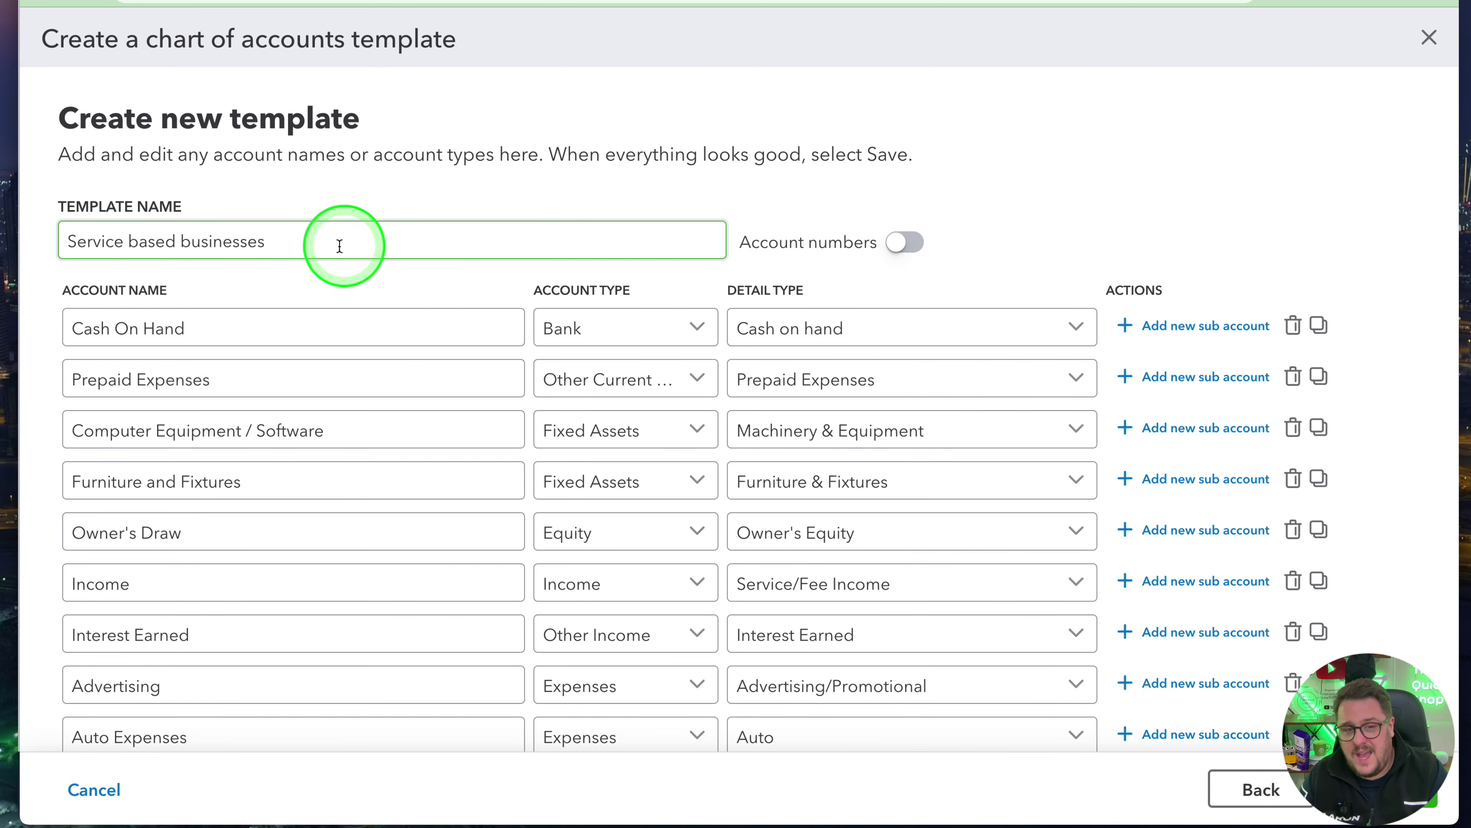
click(906, 242)
click(907, 242)
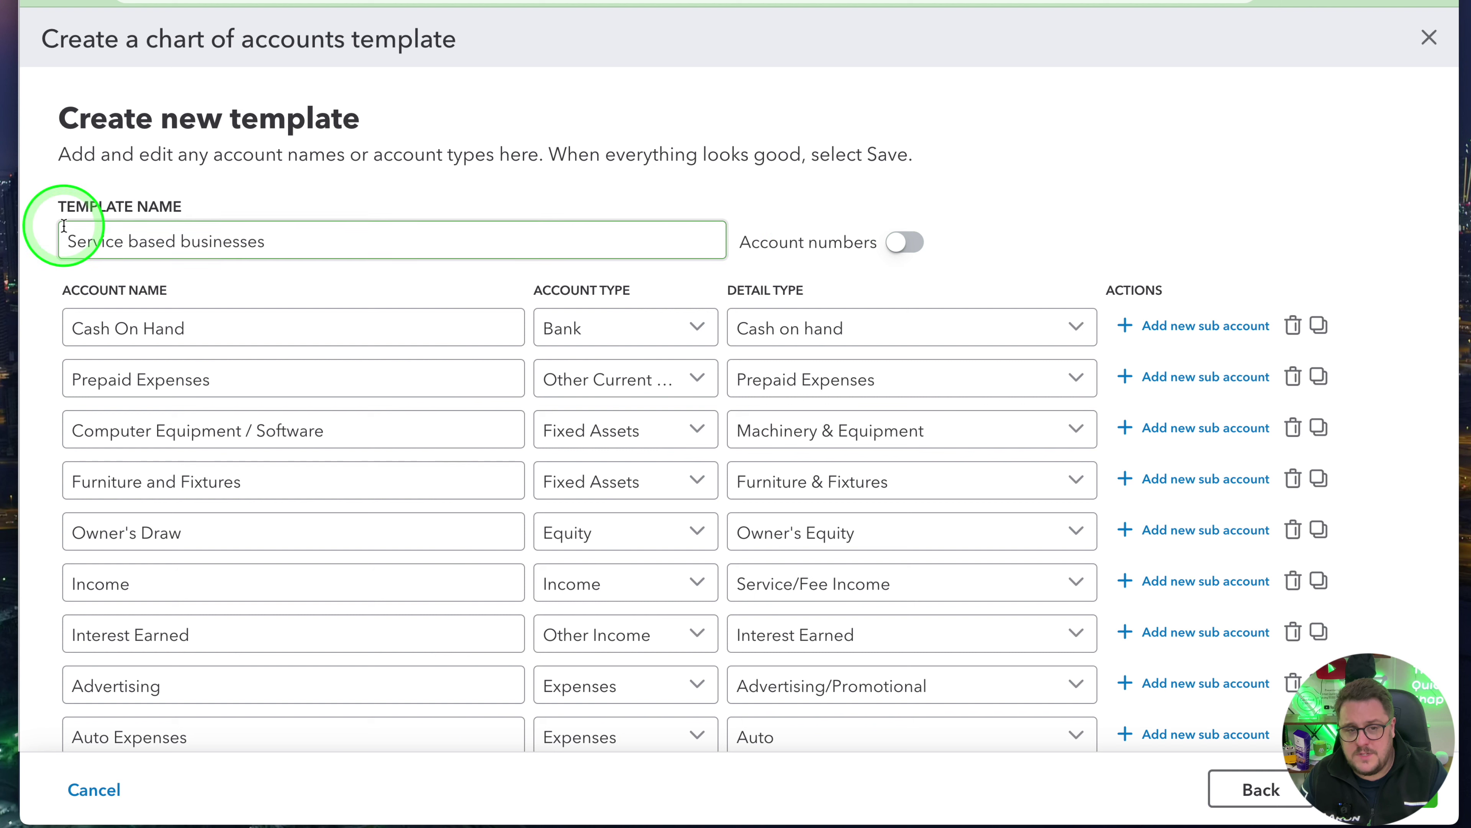
click(340, 248)
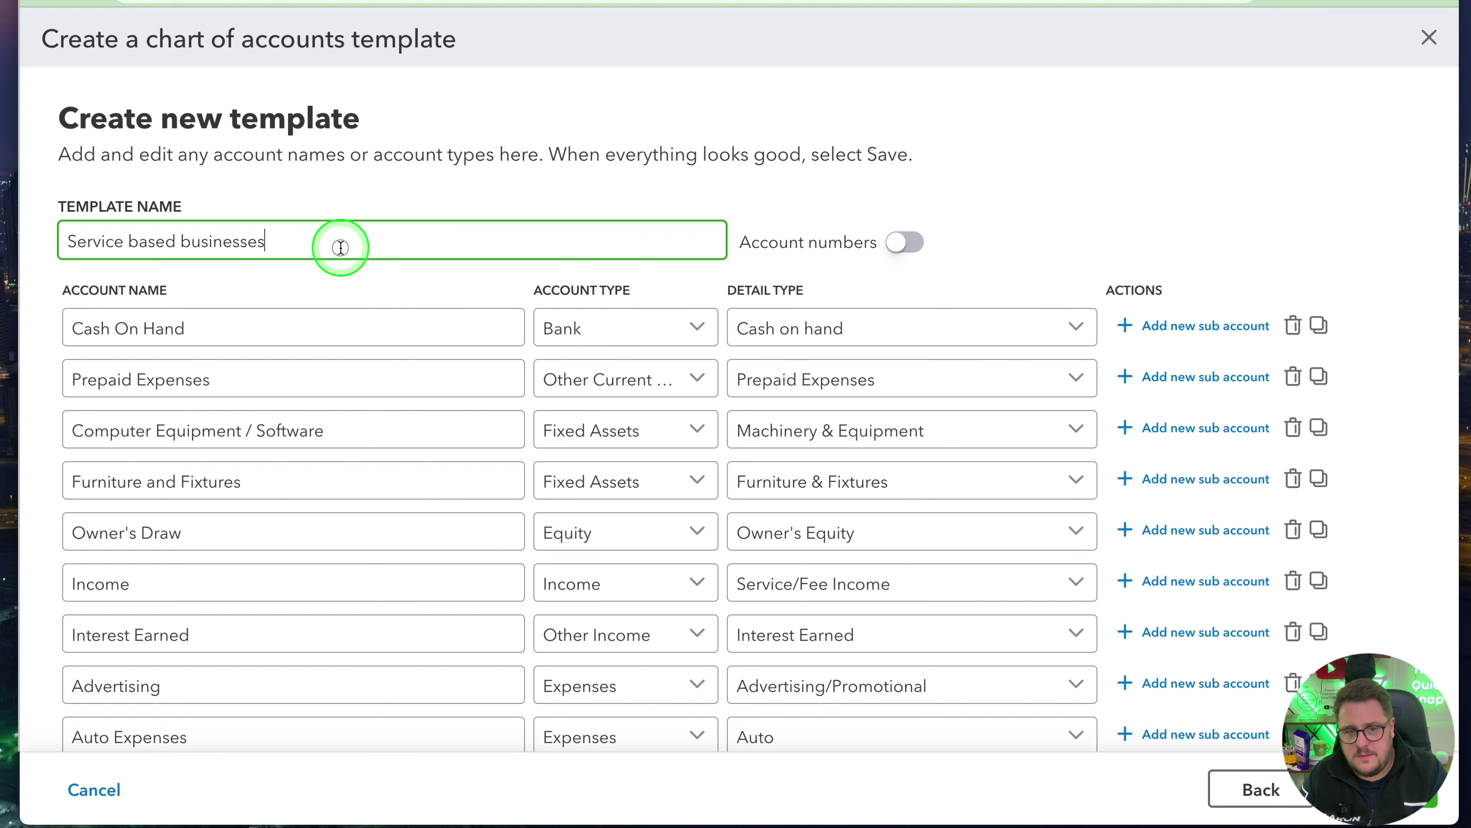
text(Test)
click(937, 165)
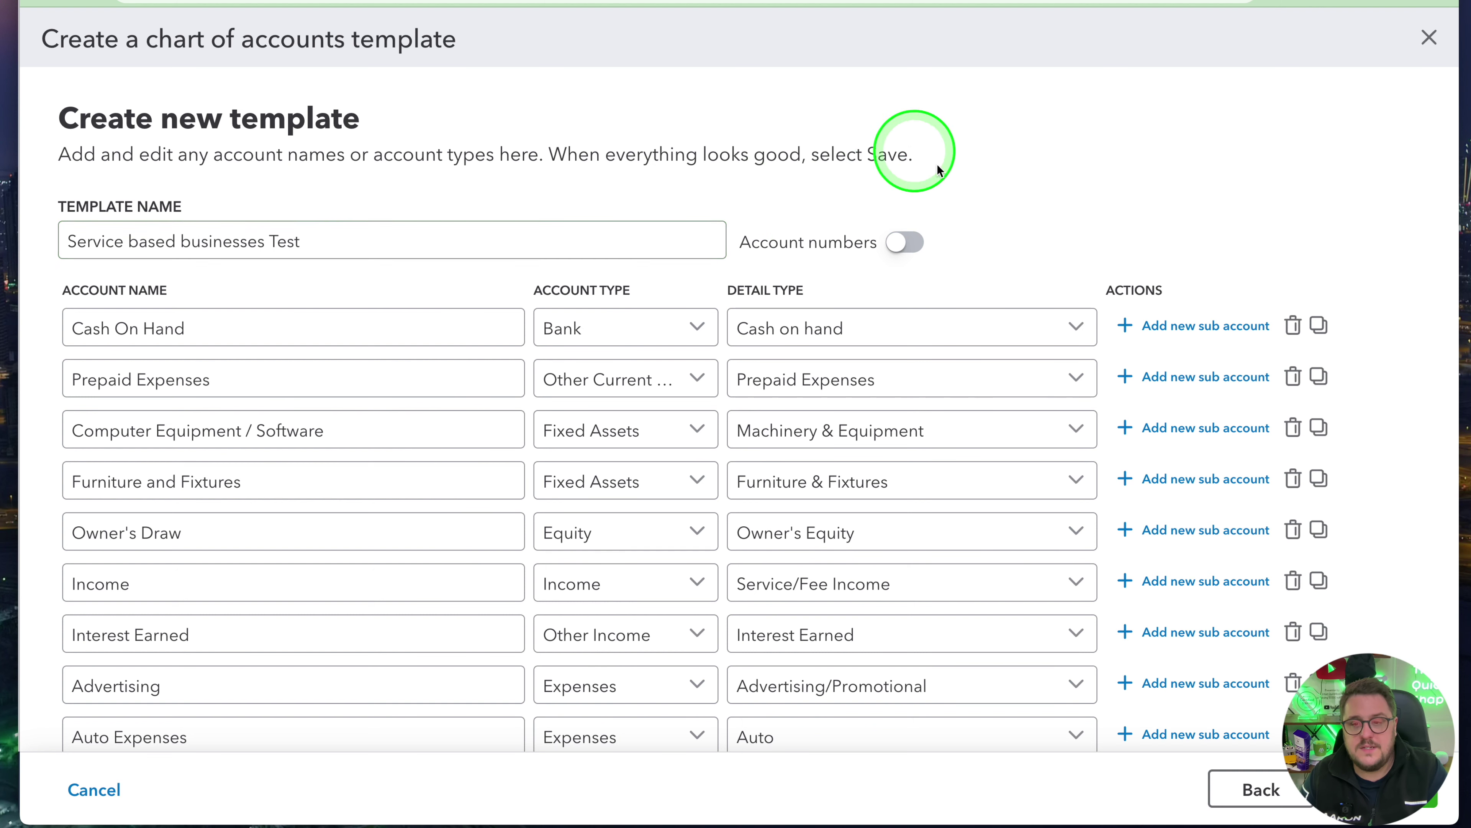
click(1147, 328)
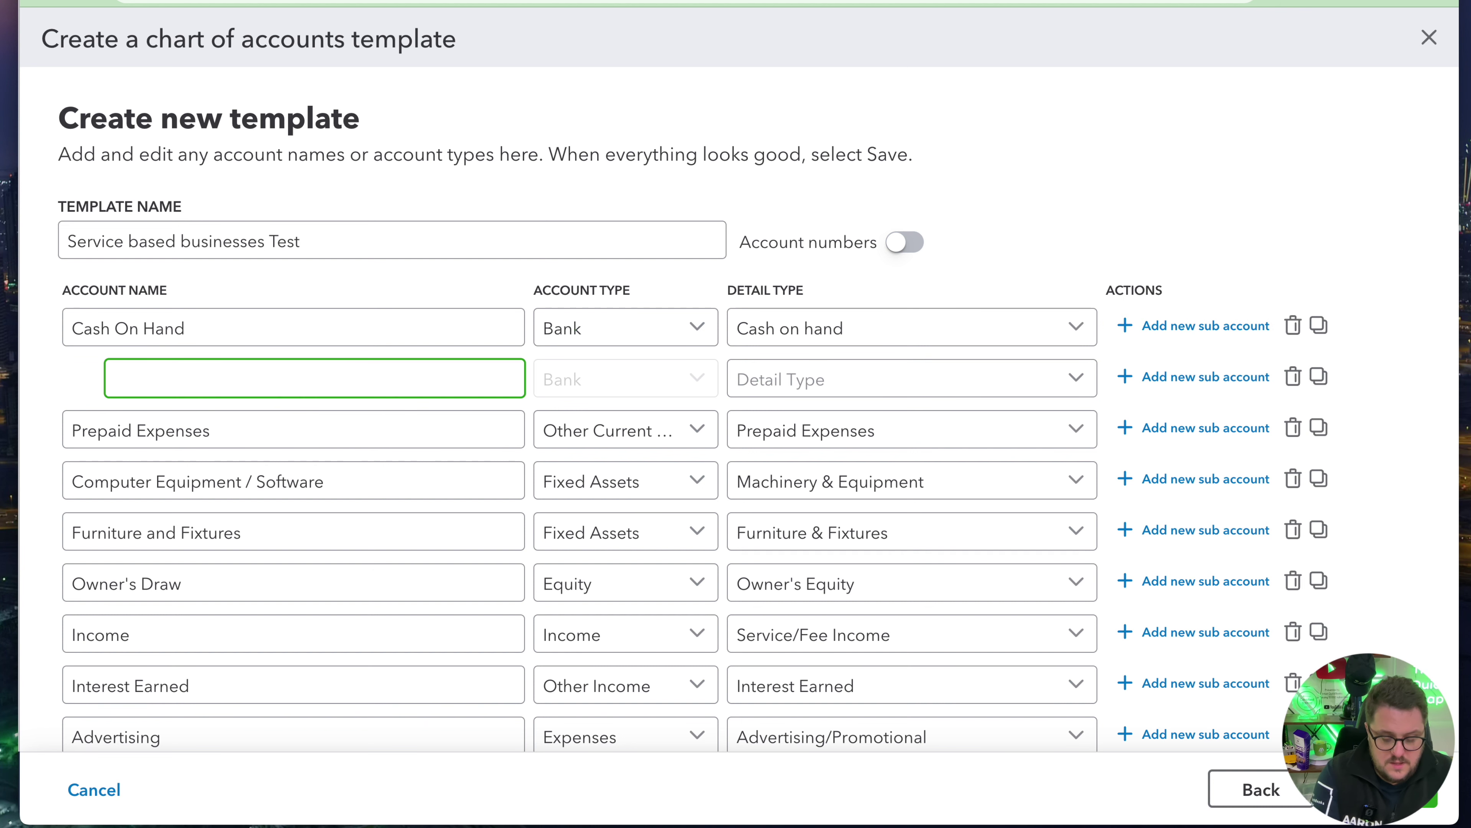
- Name the Cash On Hand sub-account Petty Cash with detail type Cash on hand
key(Tab)
key(shift+Tab)
key(BackSpace)
key(Tab)
click(880, 378)
click(880, 378)
click(880, 378)
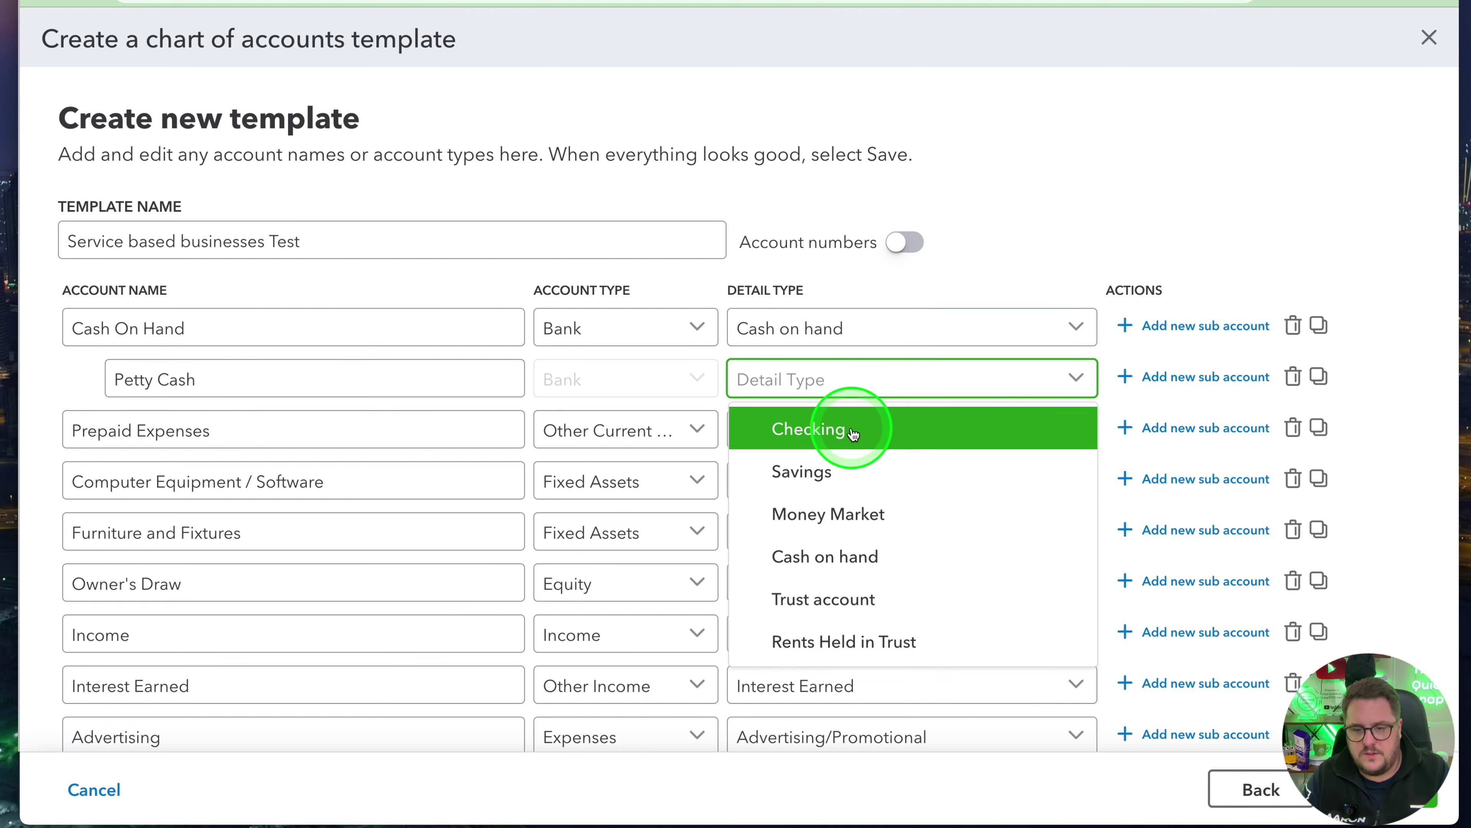
click(940, 556)
- Add Accountancy Fees under Legal & Professional Fees with matching detail type, plus a blank parent row
scroll(1099, 387, down, 10)
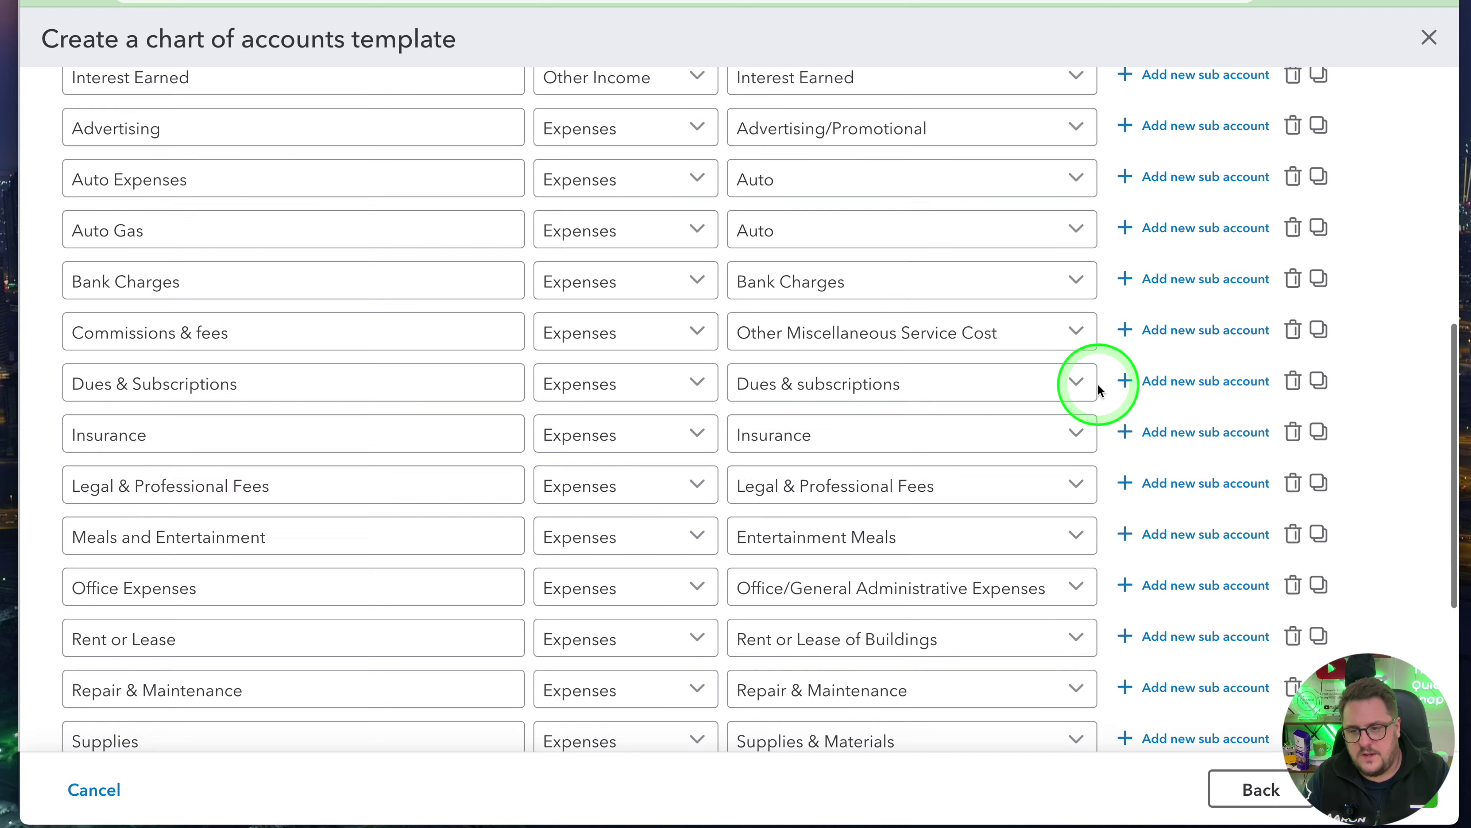
click(1127, 482)
click(353, 532)
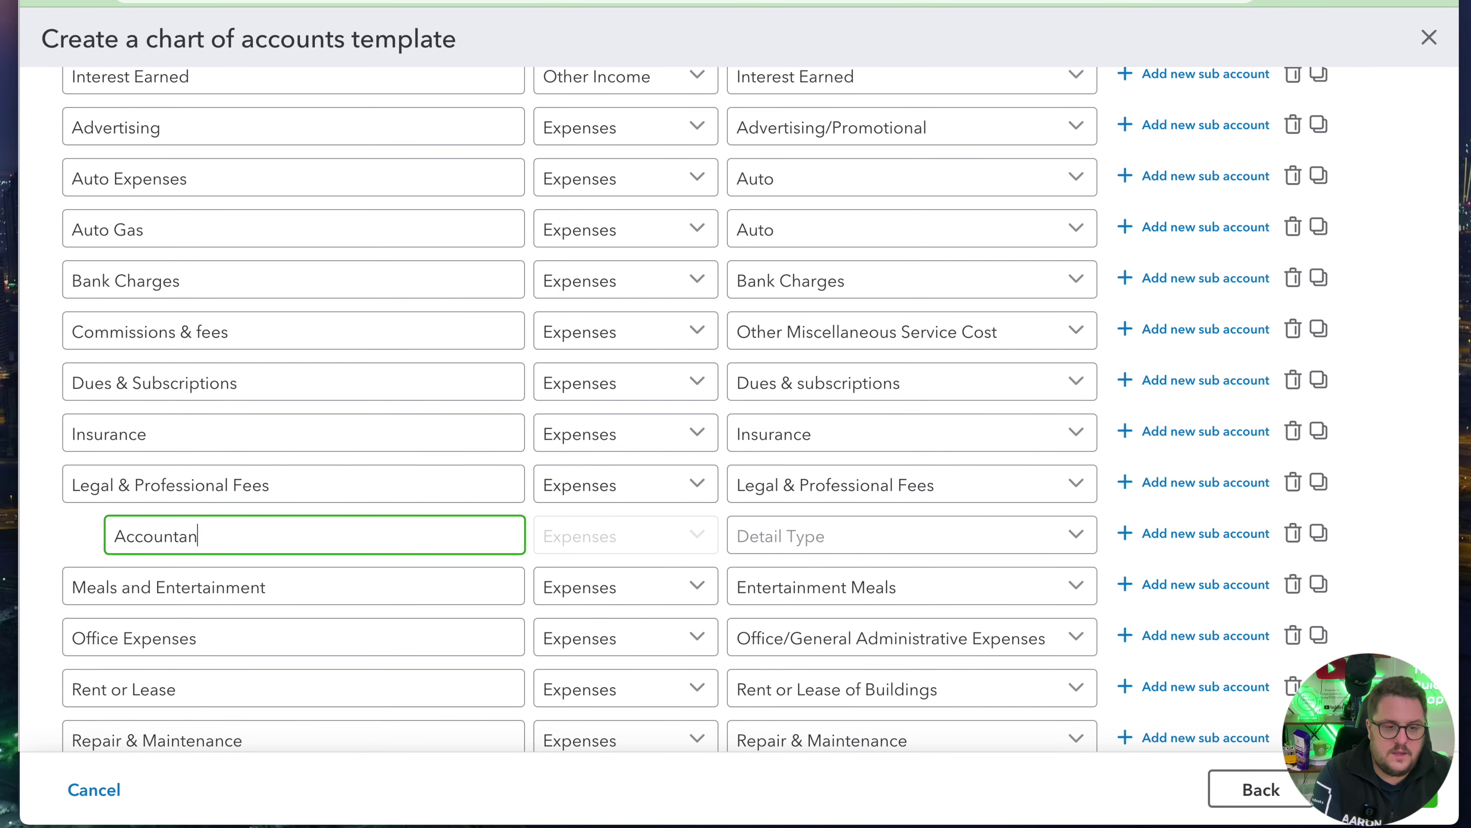
text(Accountancy Fees)
key(Tab)
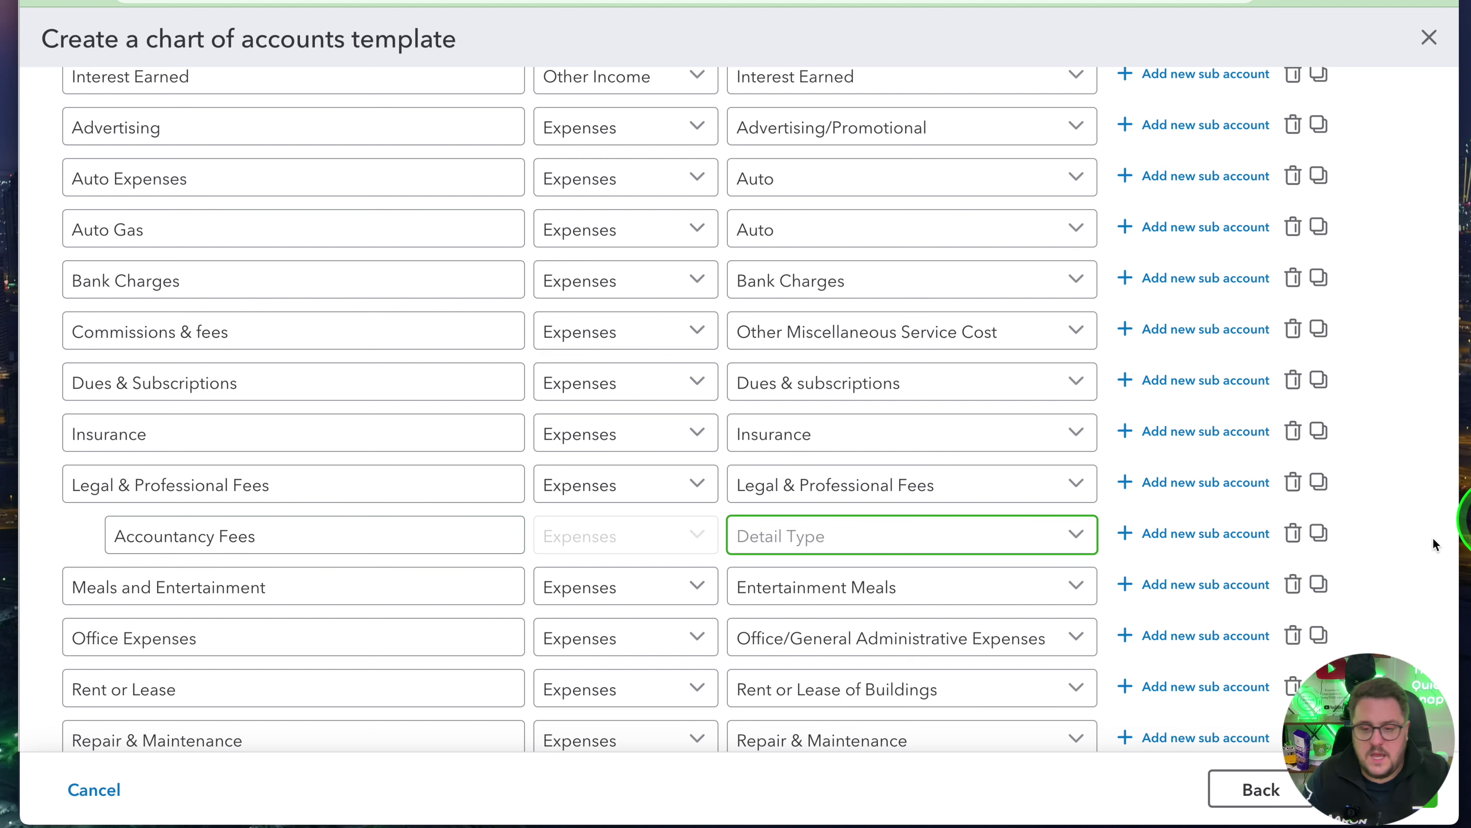
click(886, 526)
click(928, 478)
scroll(1294, 464, down, 5)
click(128, 703)
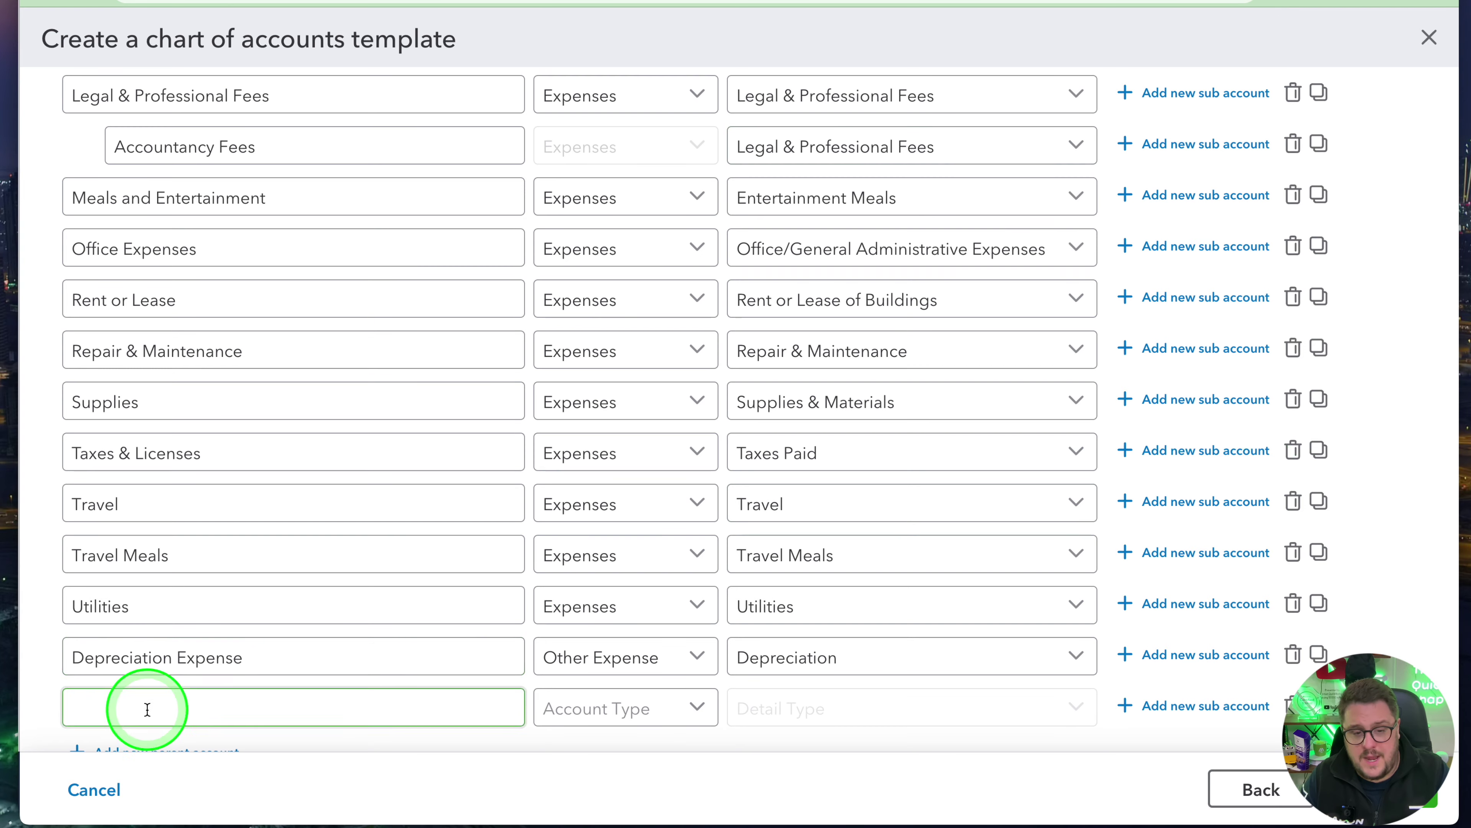
scroll(626, 462, down, 1)
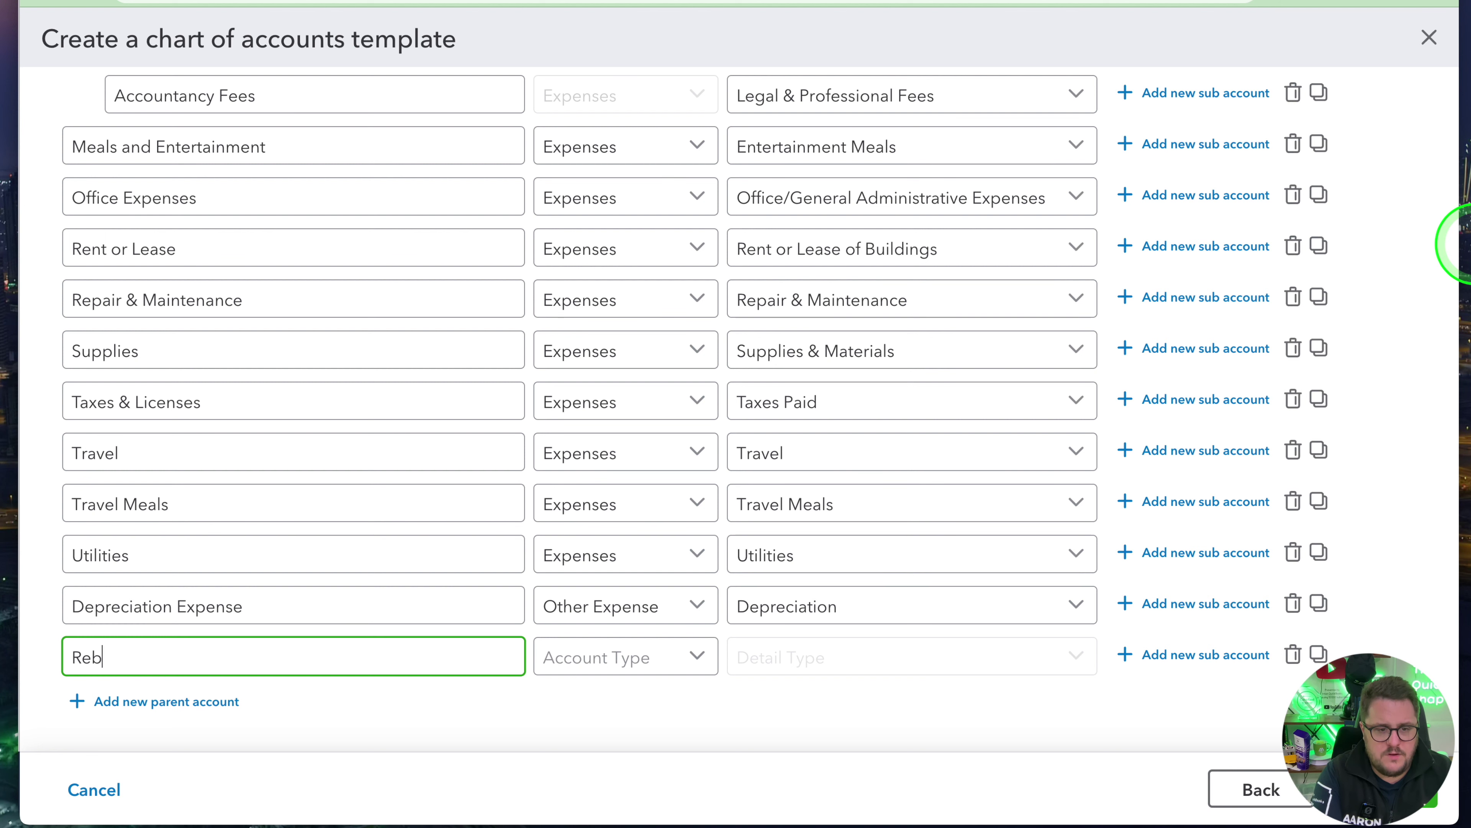
click(611, 657)
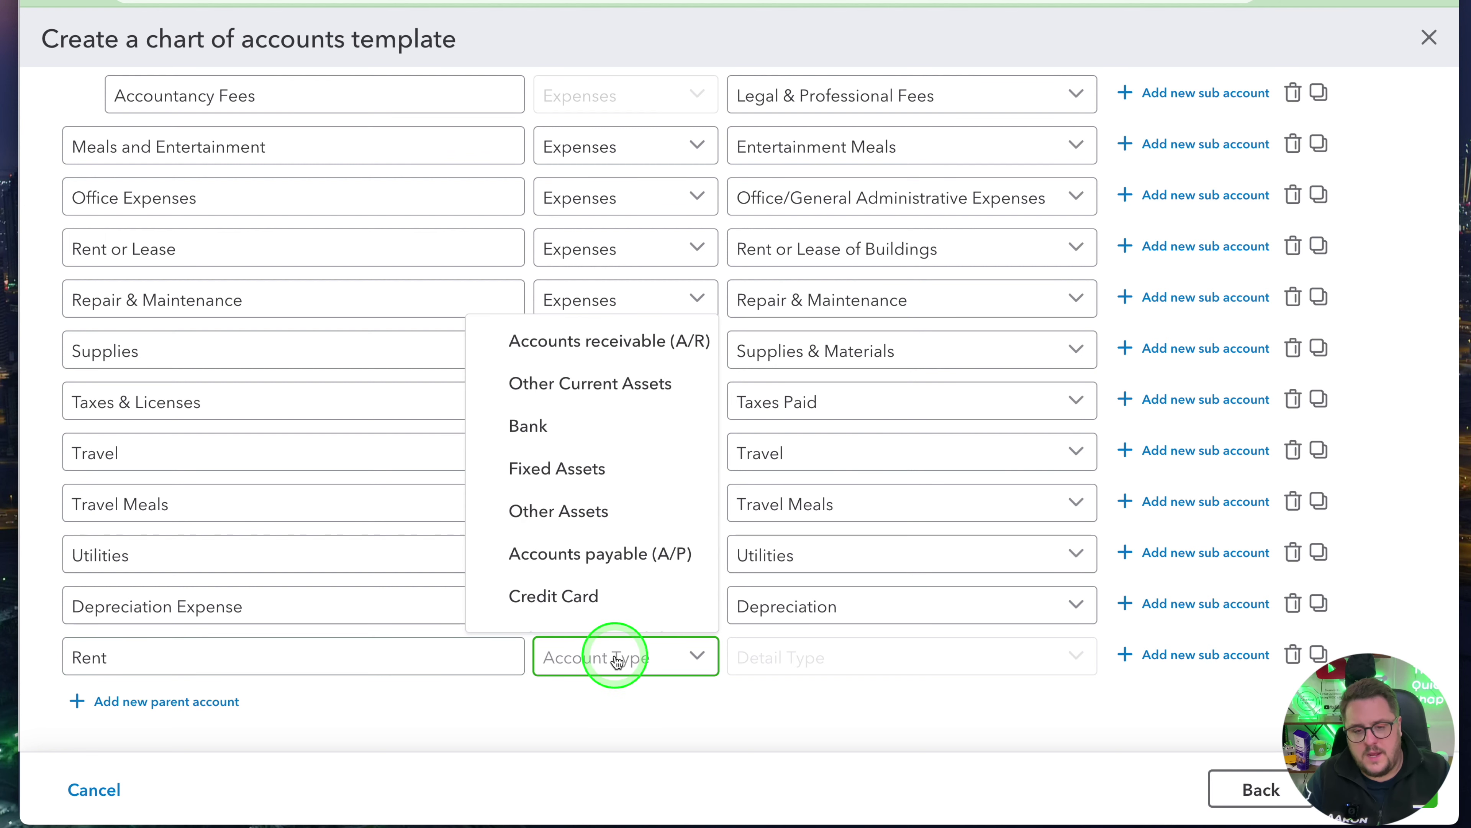
scroll(602, 516, down, 2)
scroll(596, 522, down, 3)
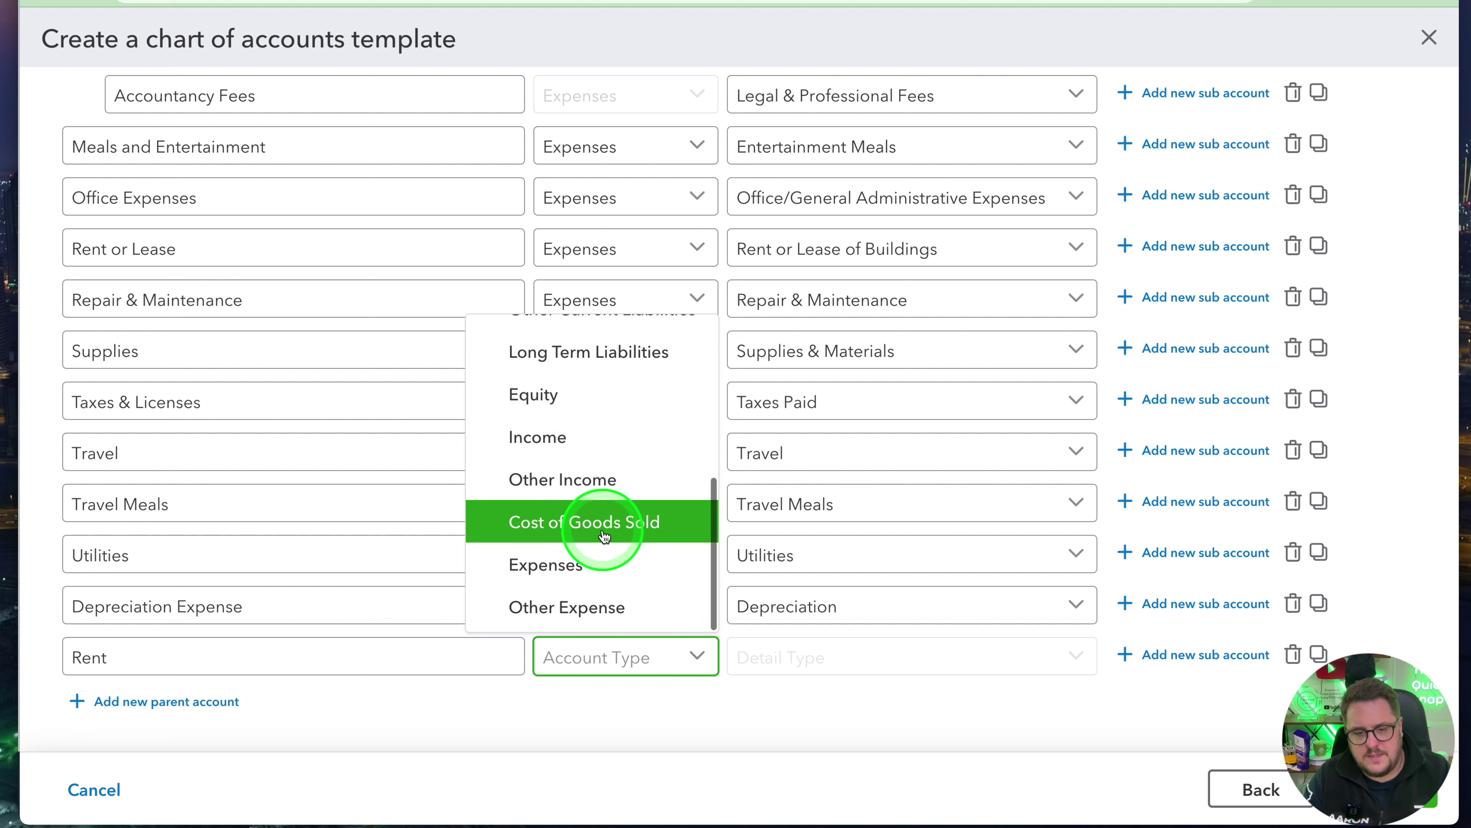
click(649, 568)
click(828, 652)
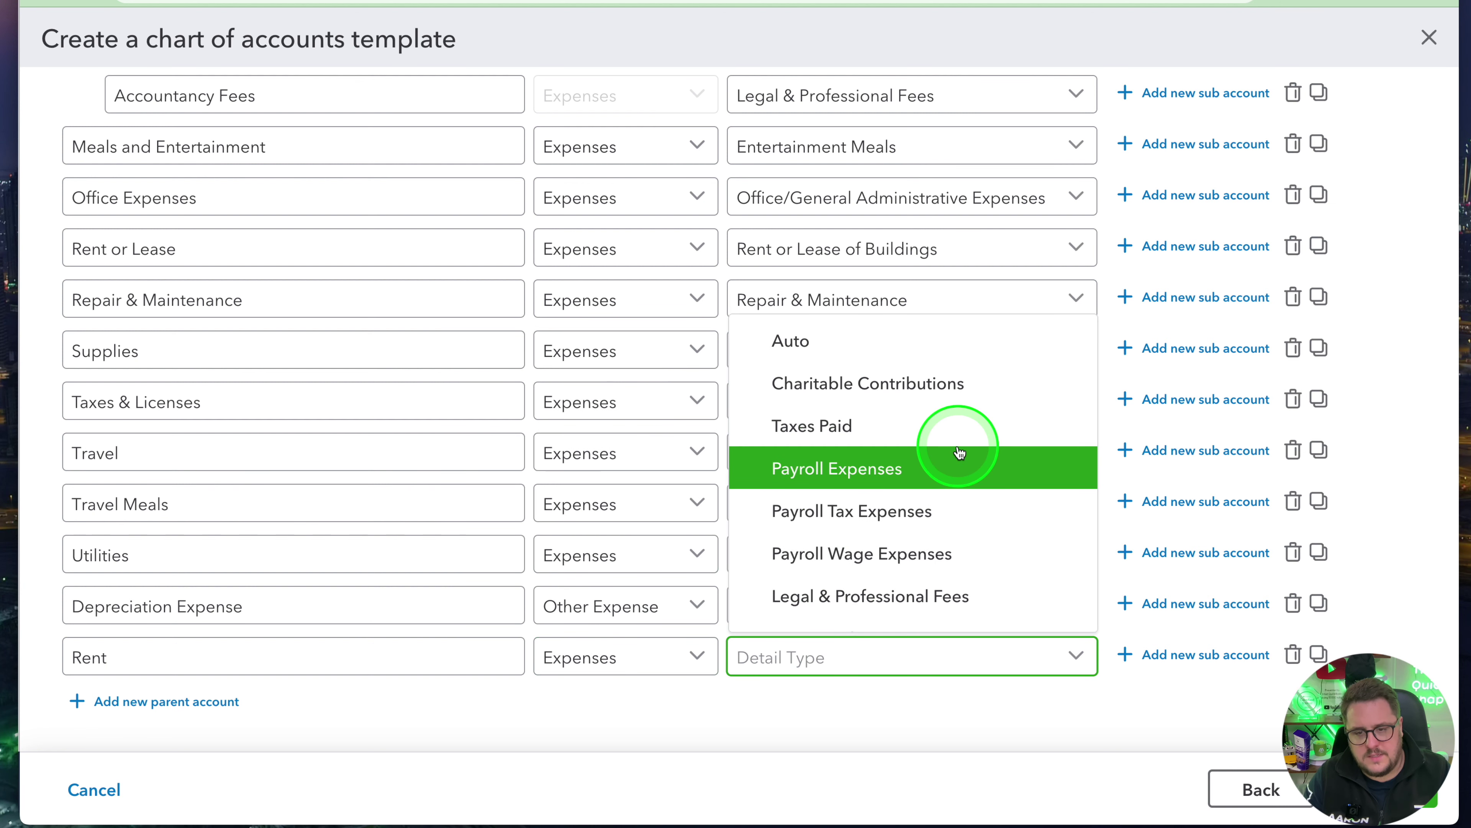
scroll(965, 456, down, 5)
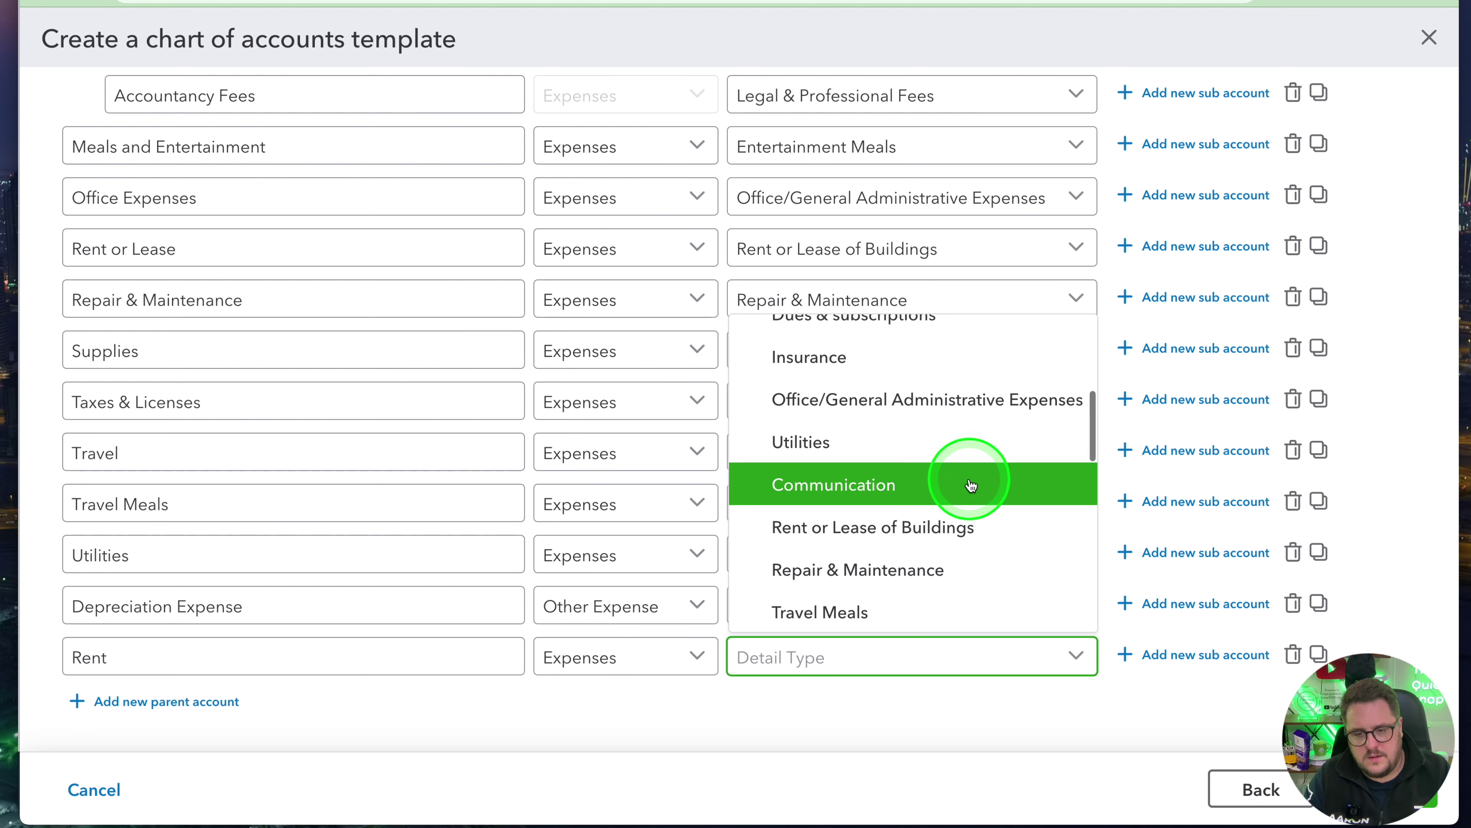
click(971, 399)
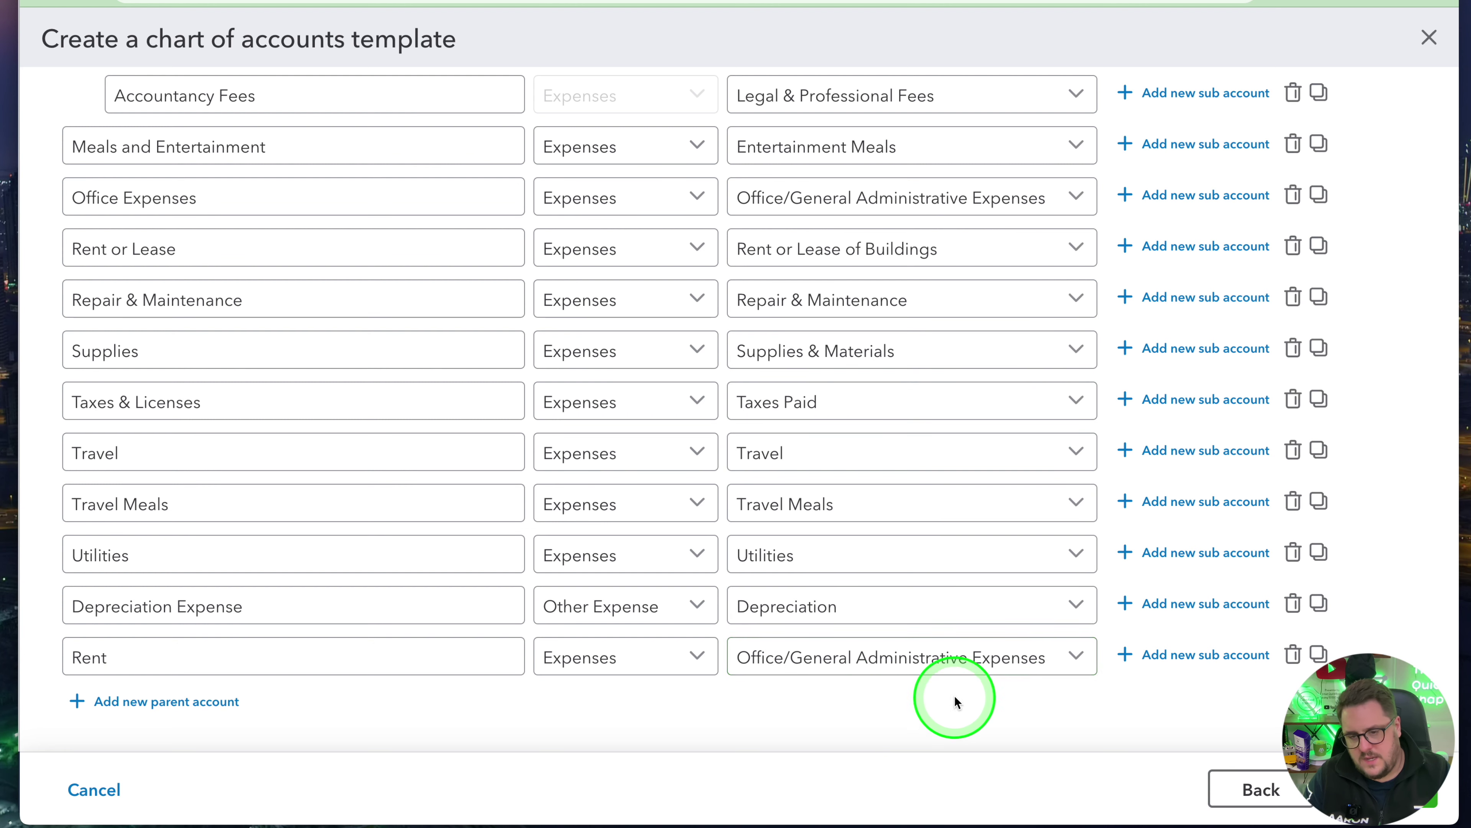
click(996, 662)
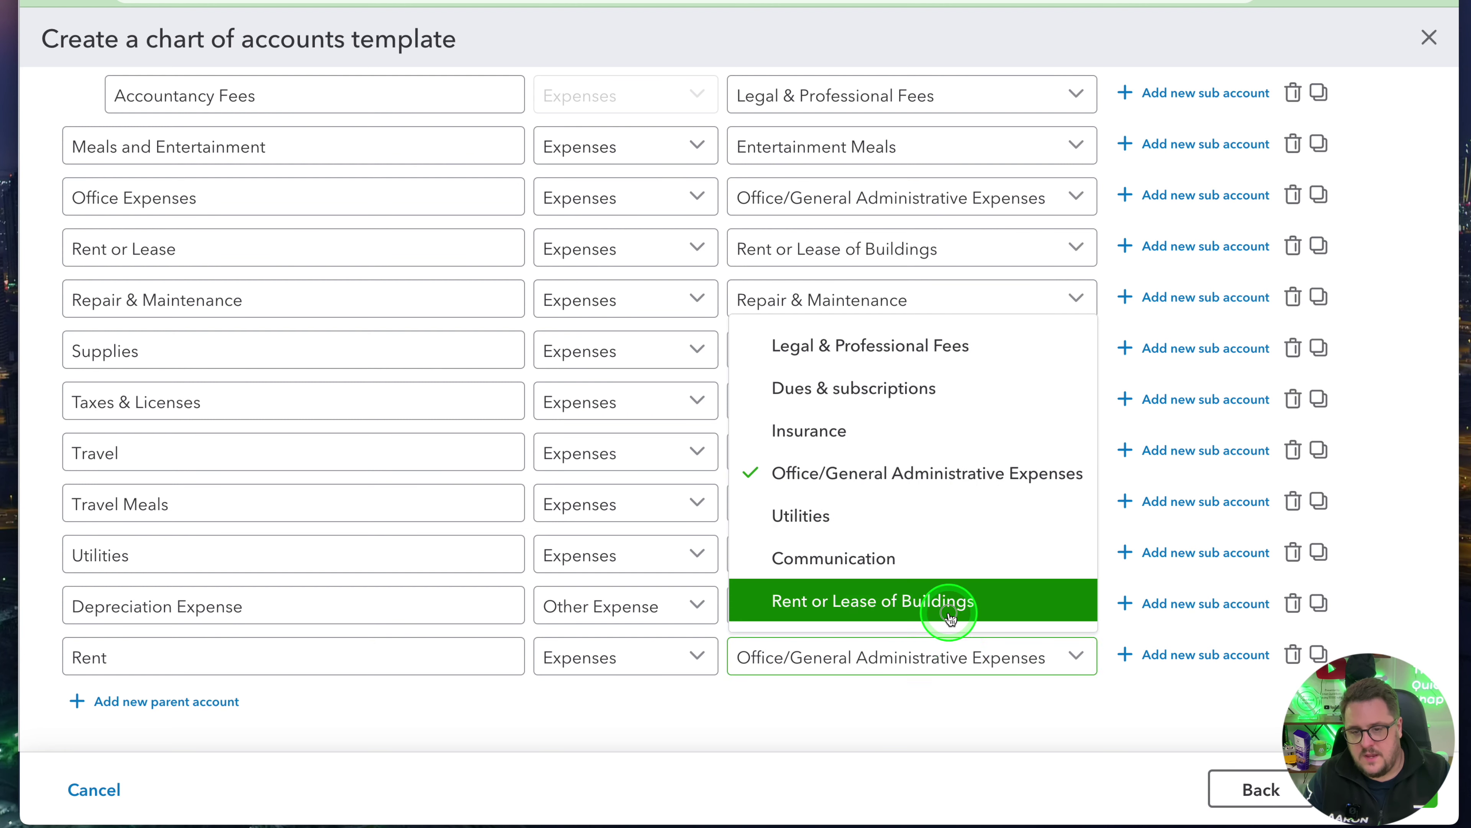
click(950, 602)
- Review the template's accounts and save the Service based businesses Test template
scroll(812, 673, up, 5)
scroll(809, 667, up, 8)
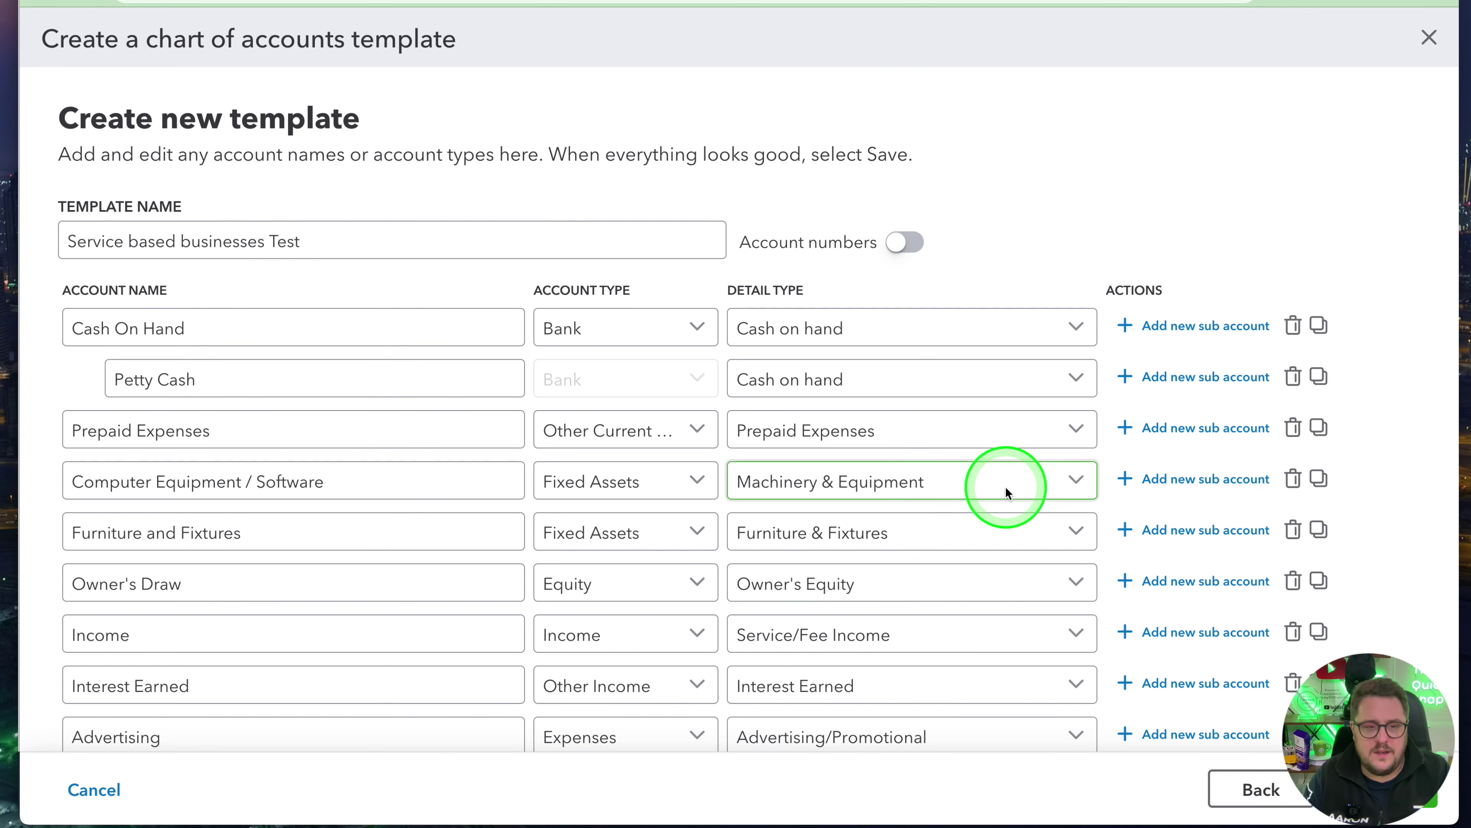
scroll(1009, 493, down, 9)
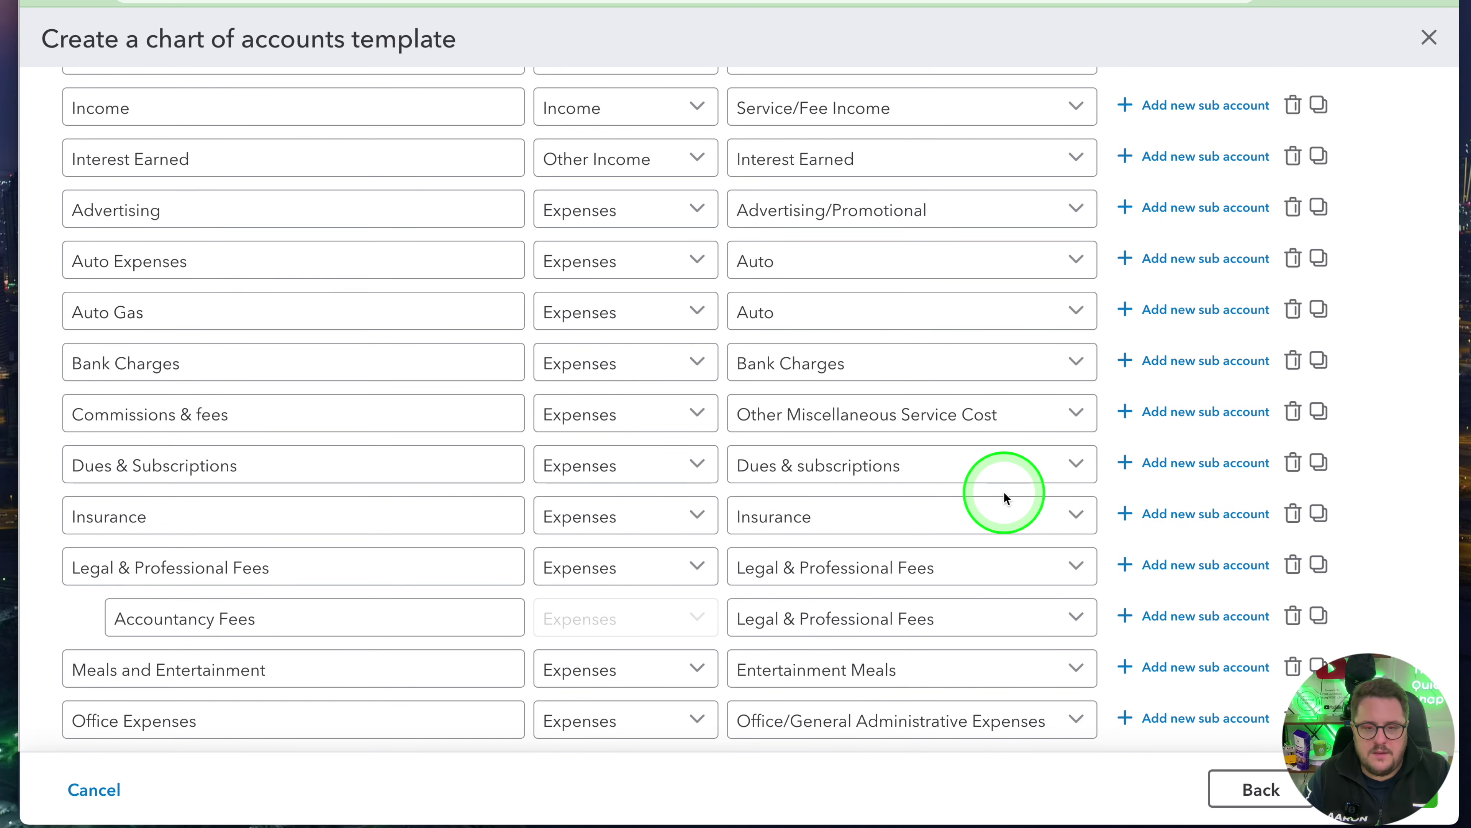
scroll(1004, 494, up, 9)
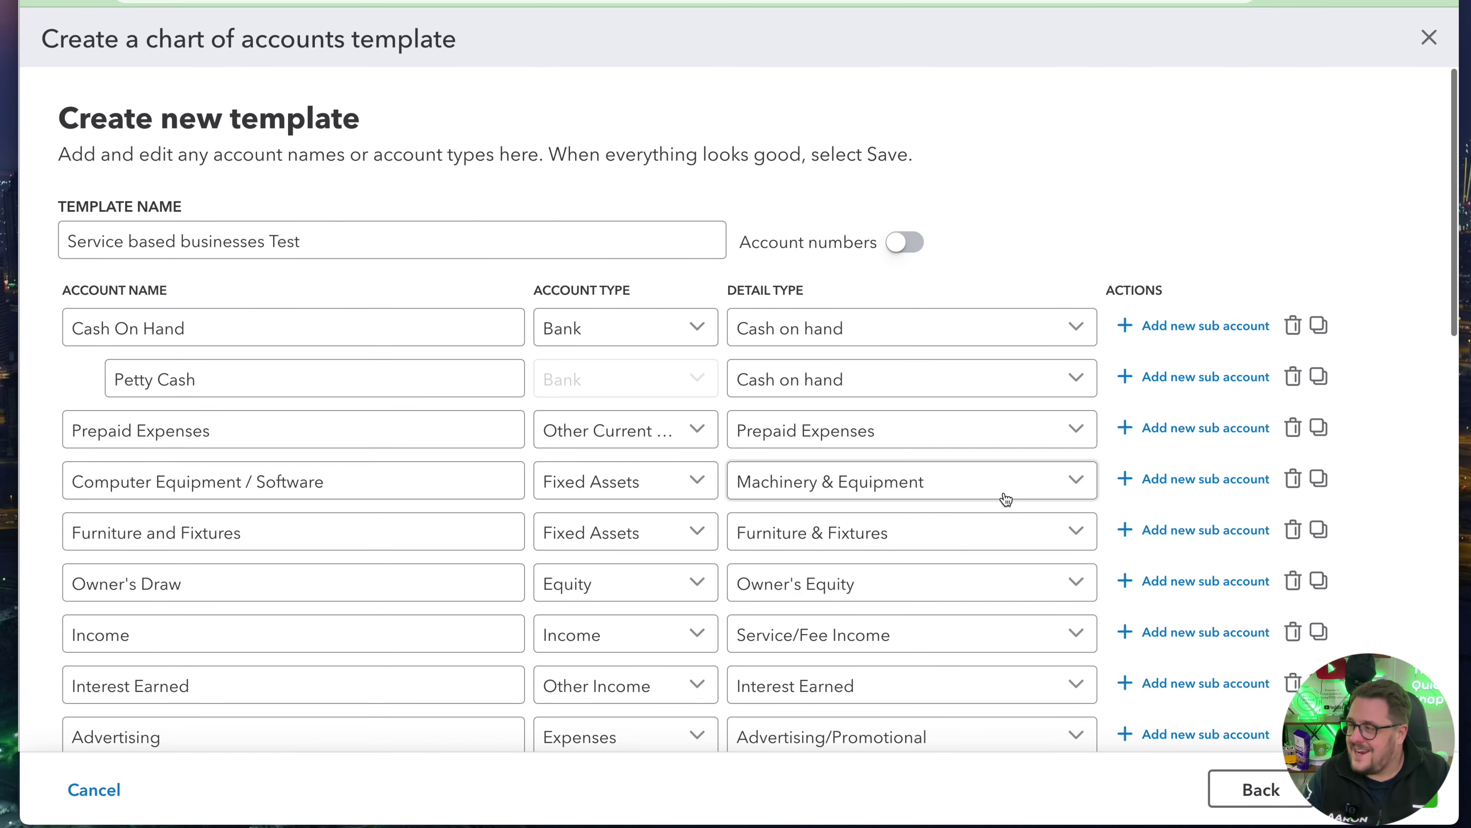
scroll(1007, 498, down, 15)
click(1385, 790)
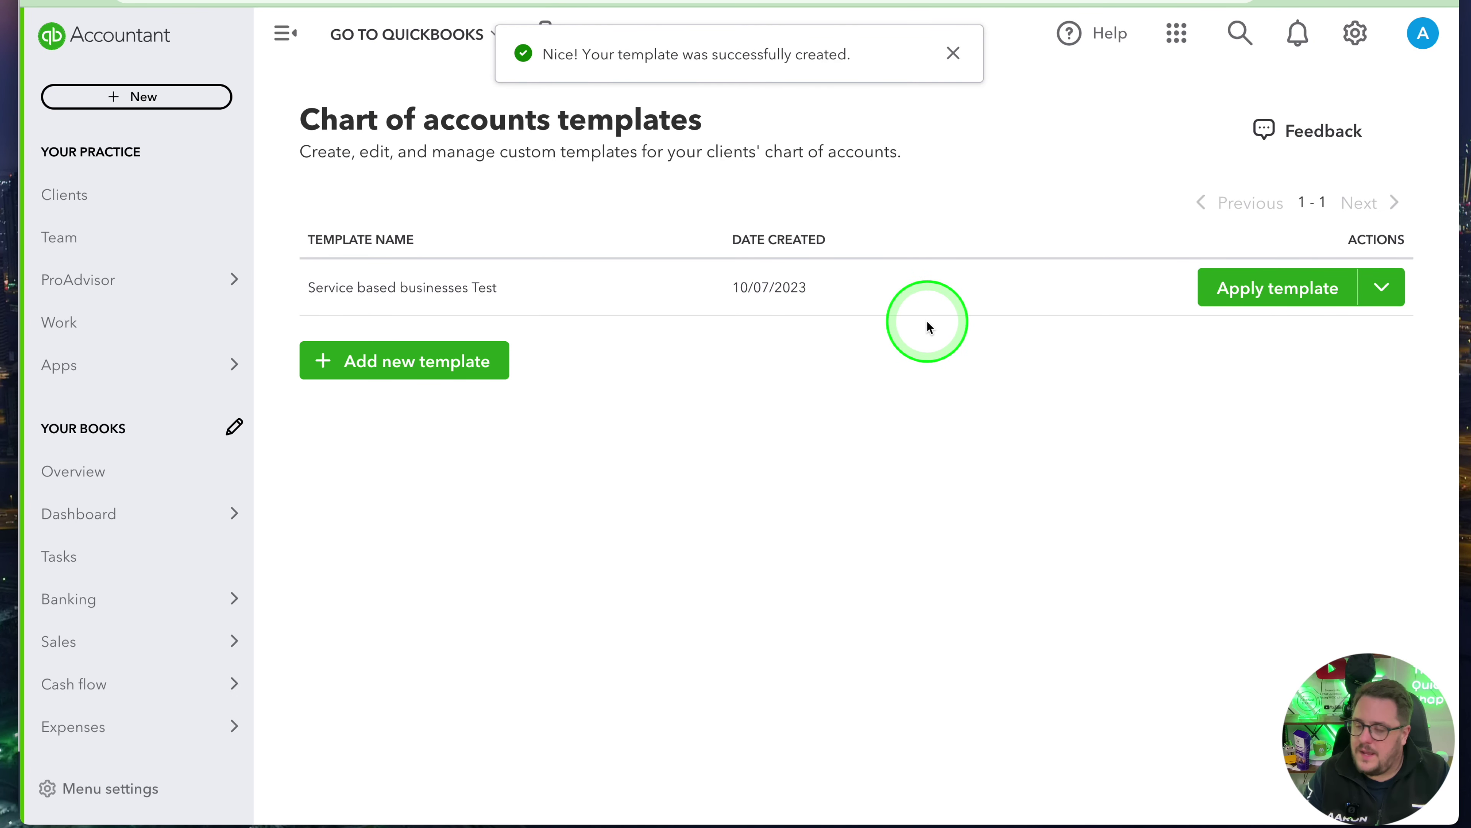
- Edit the saved Service based businesses Test template, confirm the warning, review accounts, and save again
click(1381, 288)
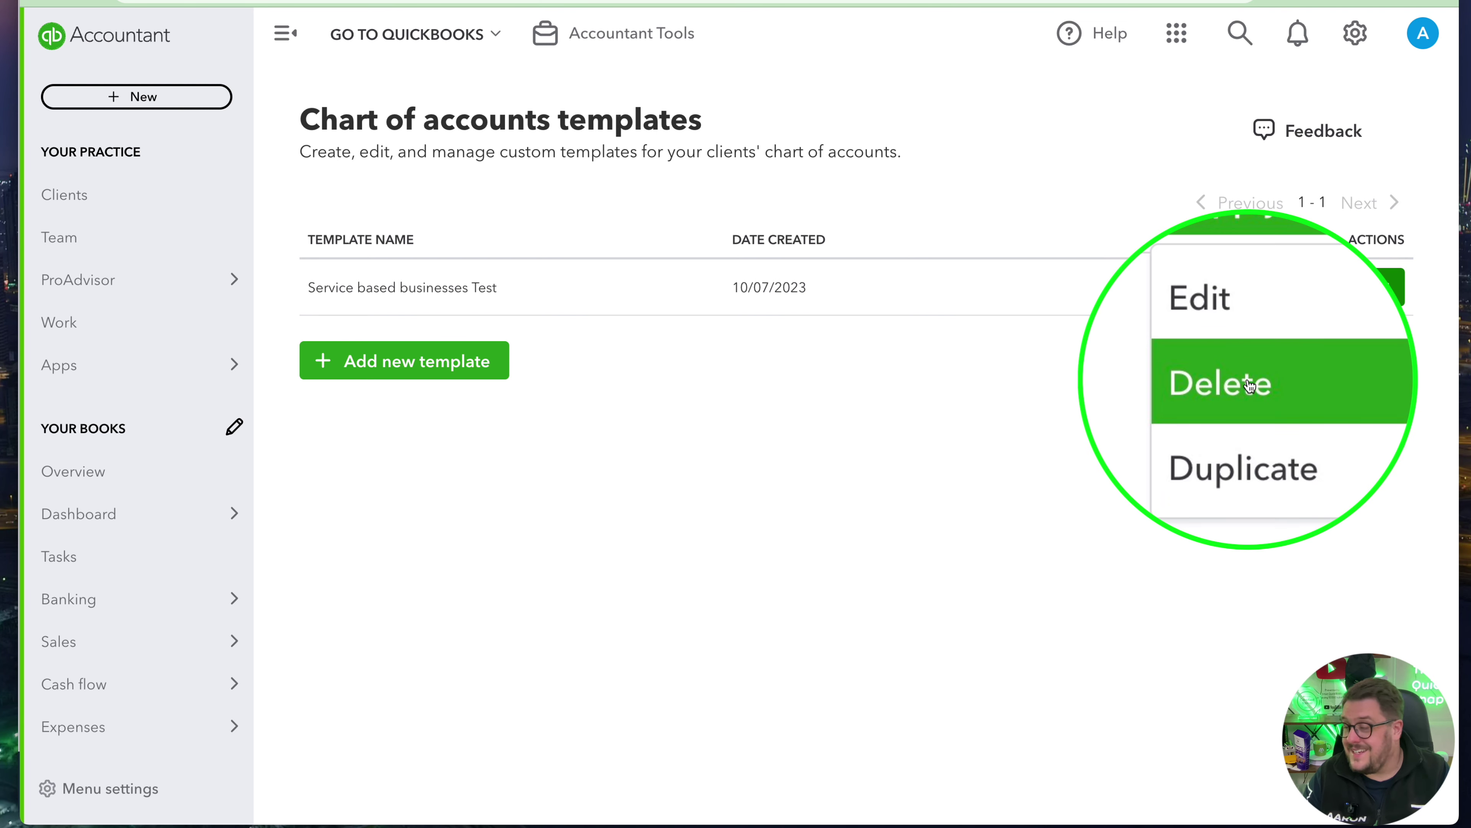
click(1253, 342)
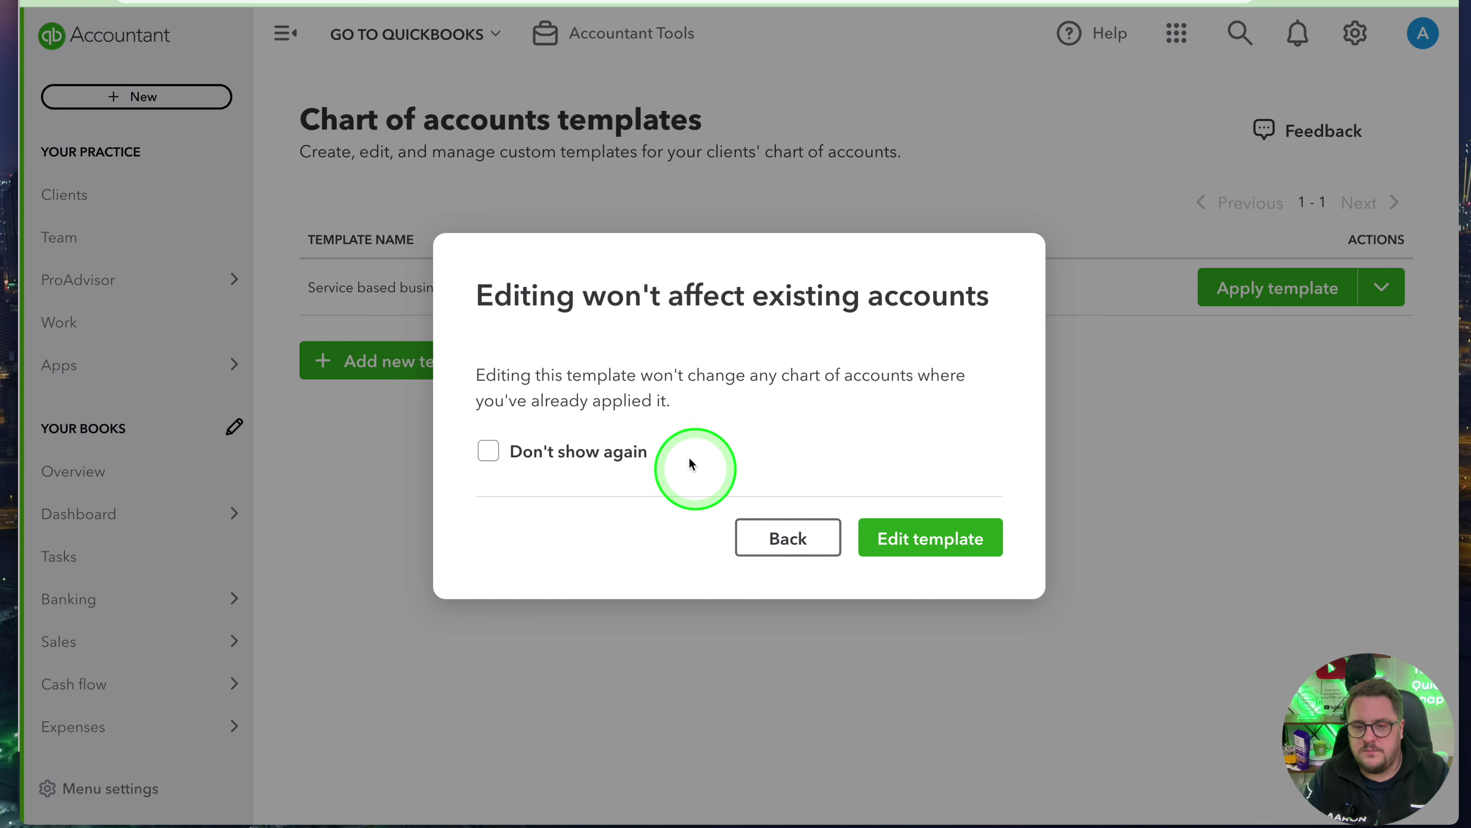
click(924, 538)
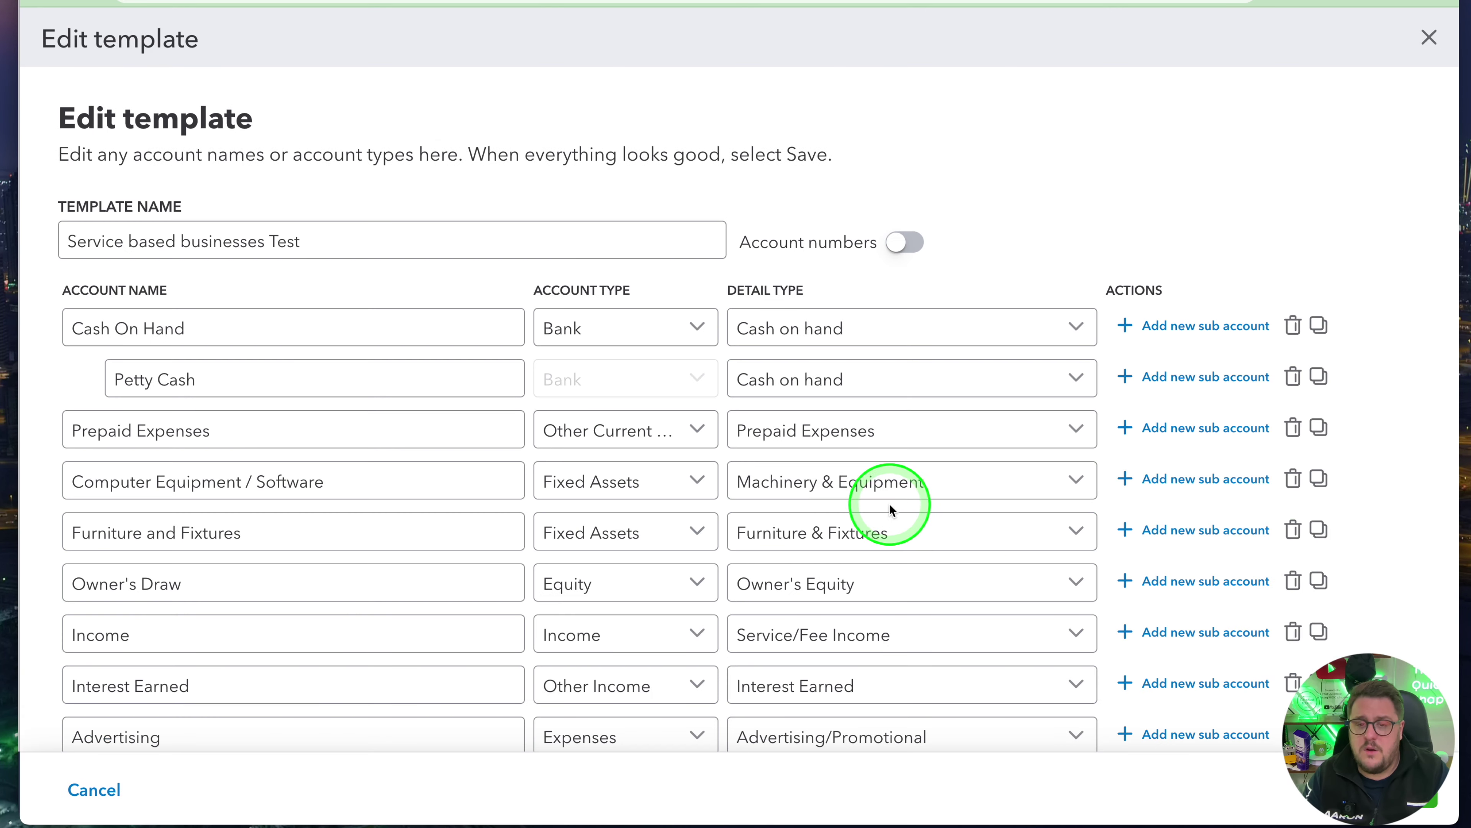
scroll(878, 446, down, 10)
scroll(878, 448, down, 5)
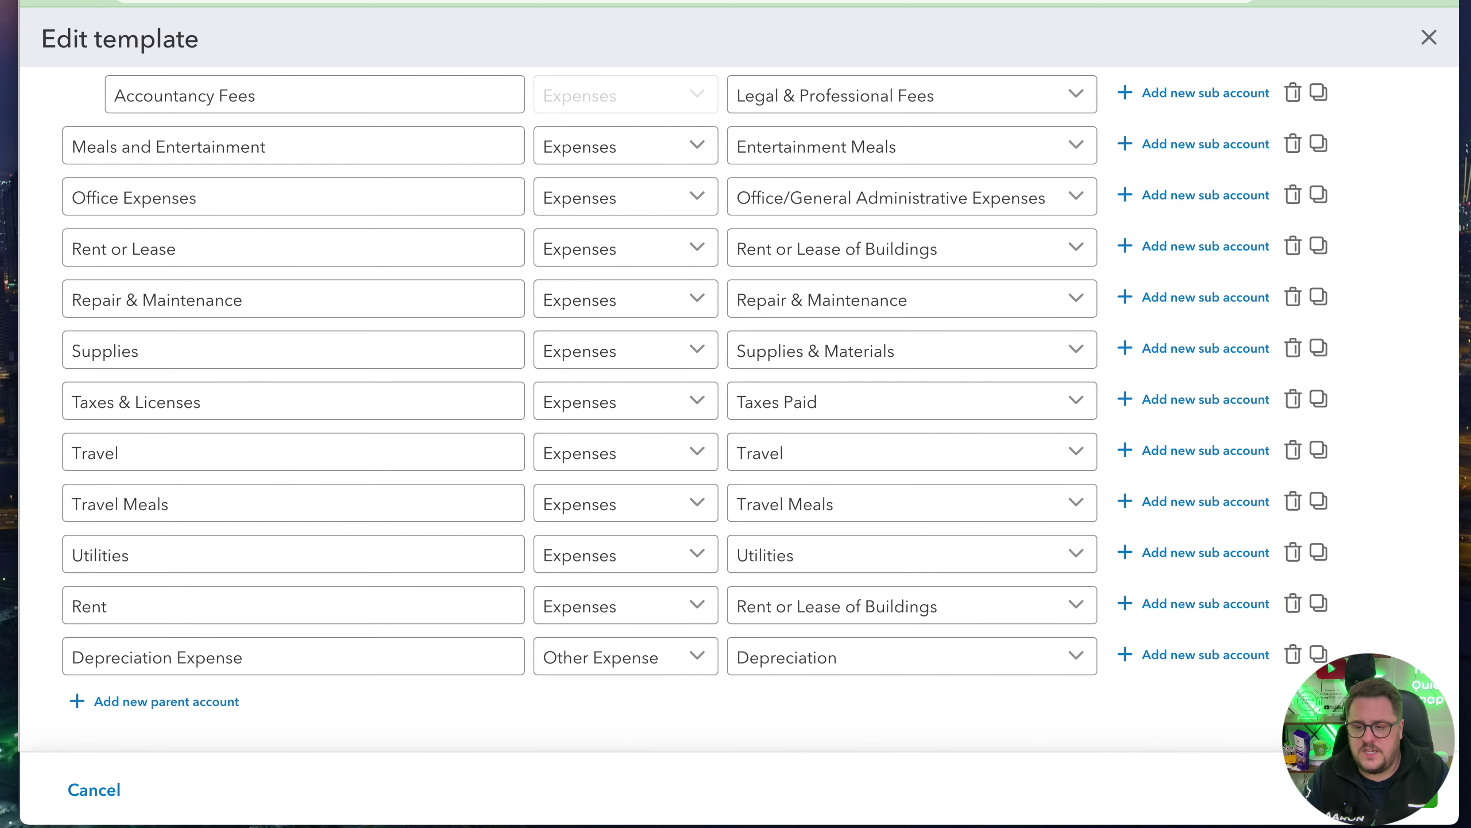
click(1408, 789)
- Apply the Service based businesses Test template to the Budgets client
click(1352, 290)
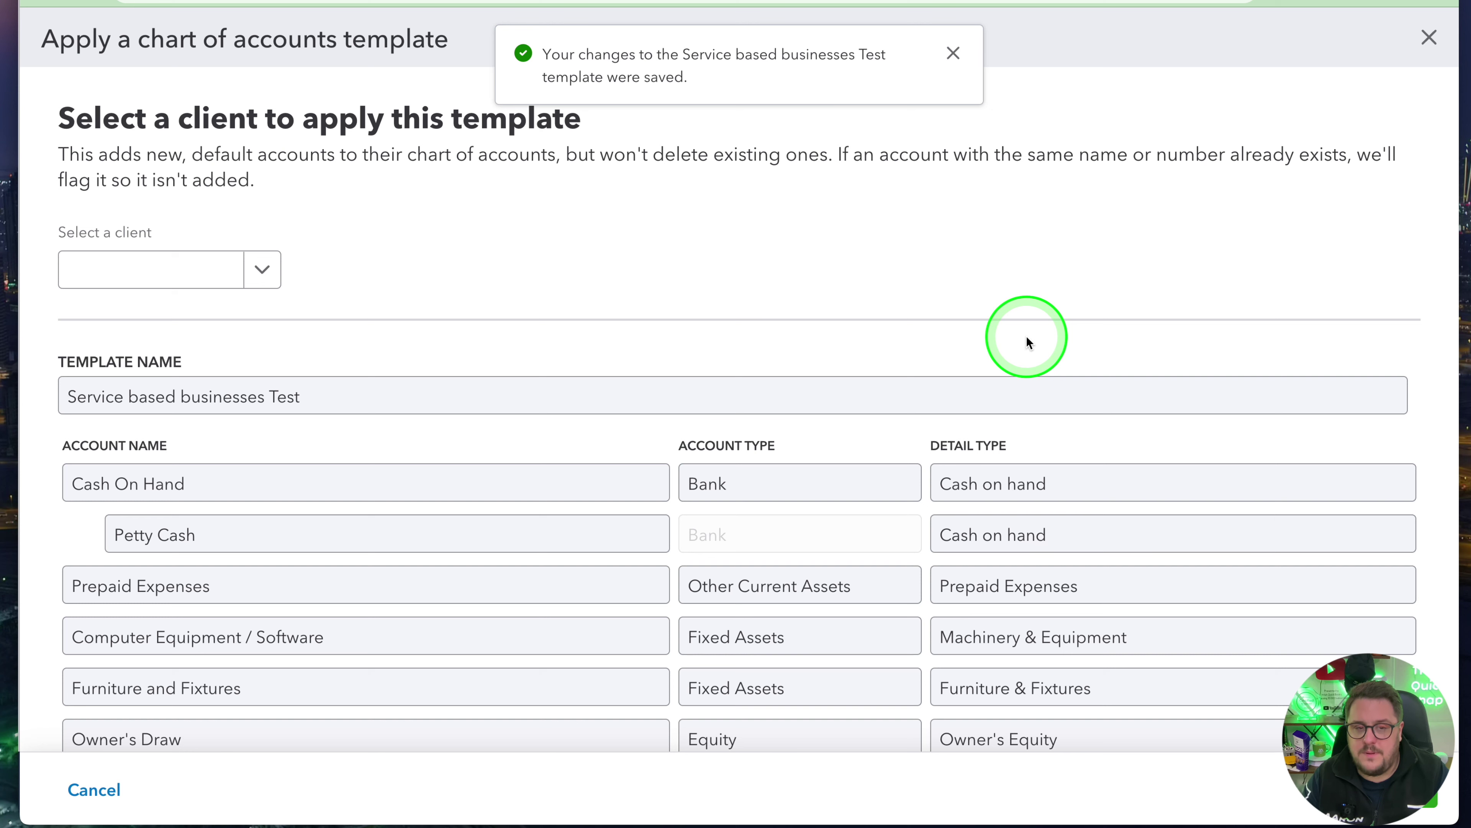
click(247, 271)
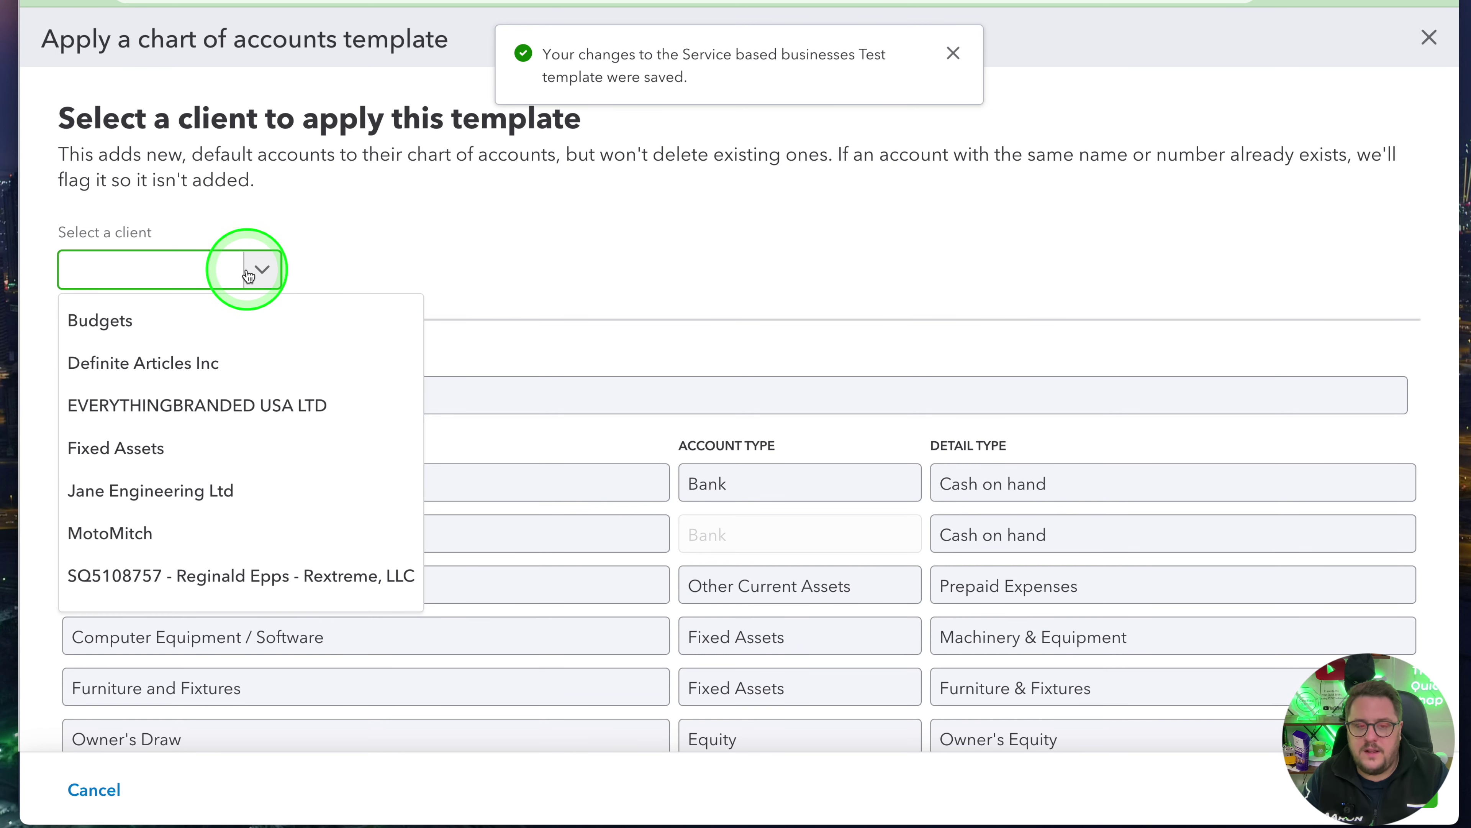
scroll(279, 502, down, 1)
scroll(223, 517, up, 1)
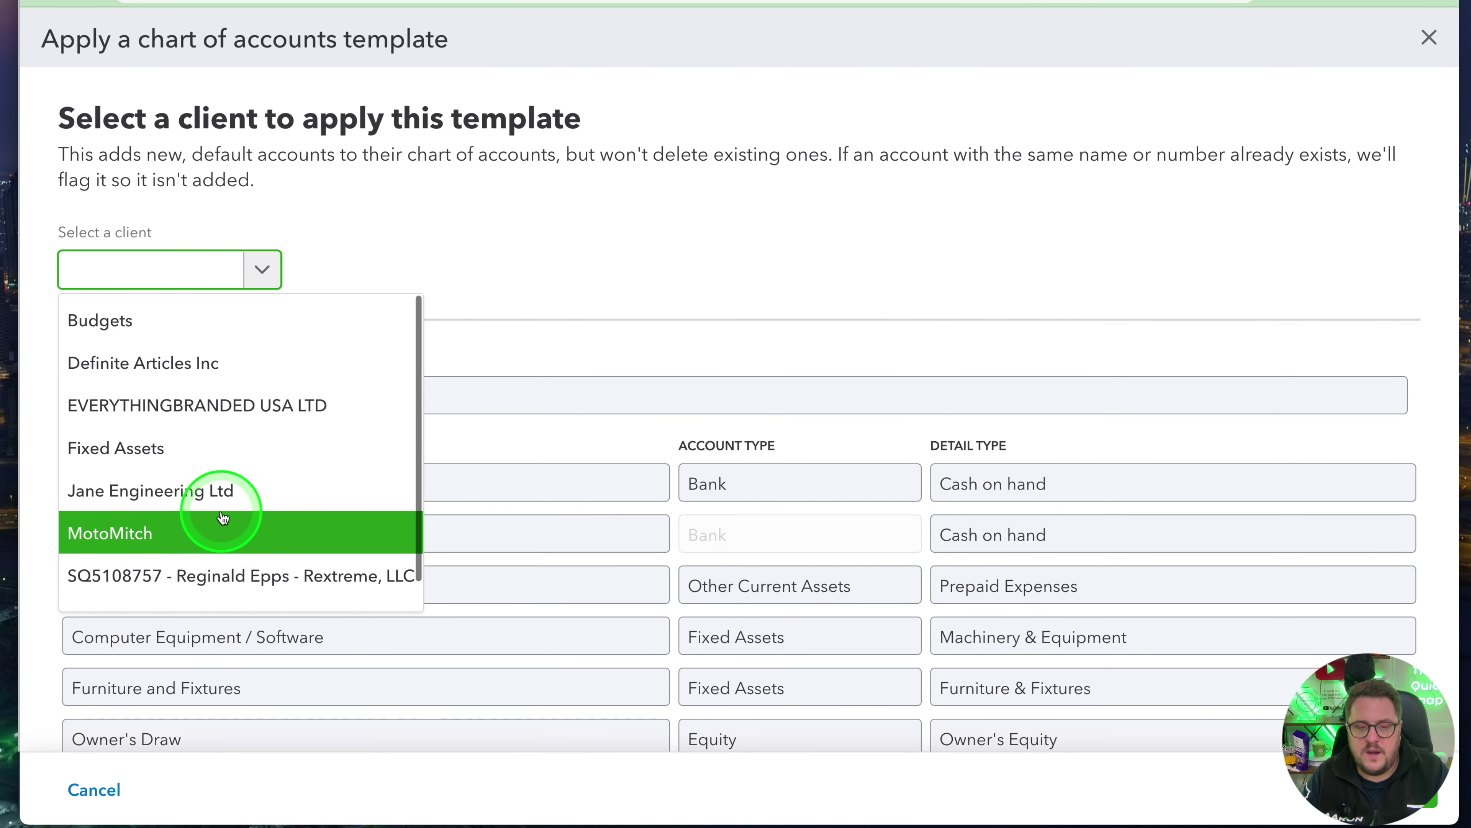
click(165, 323)
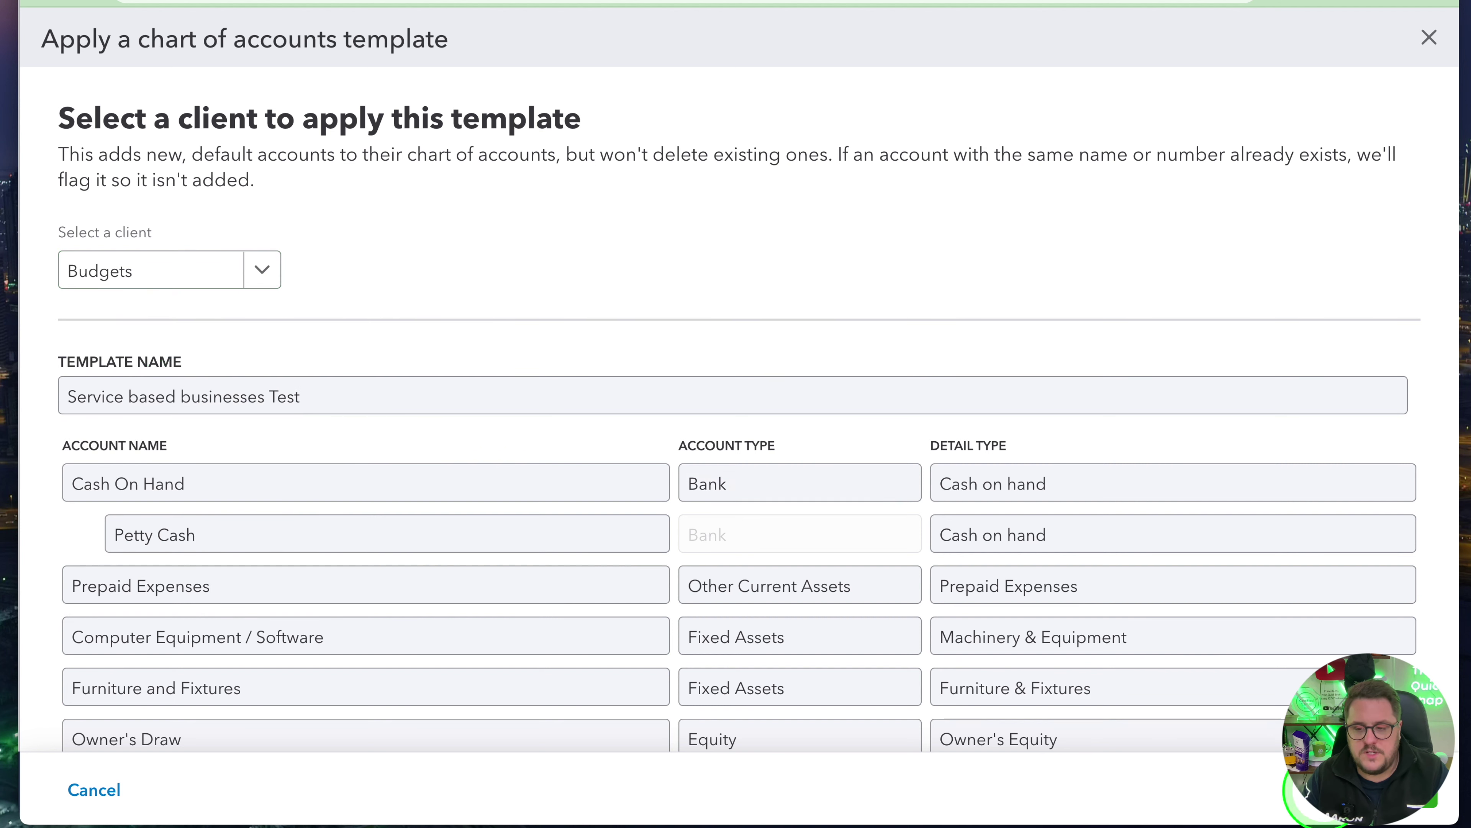
click(1052, 353)
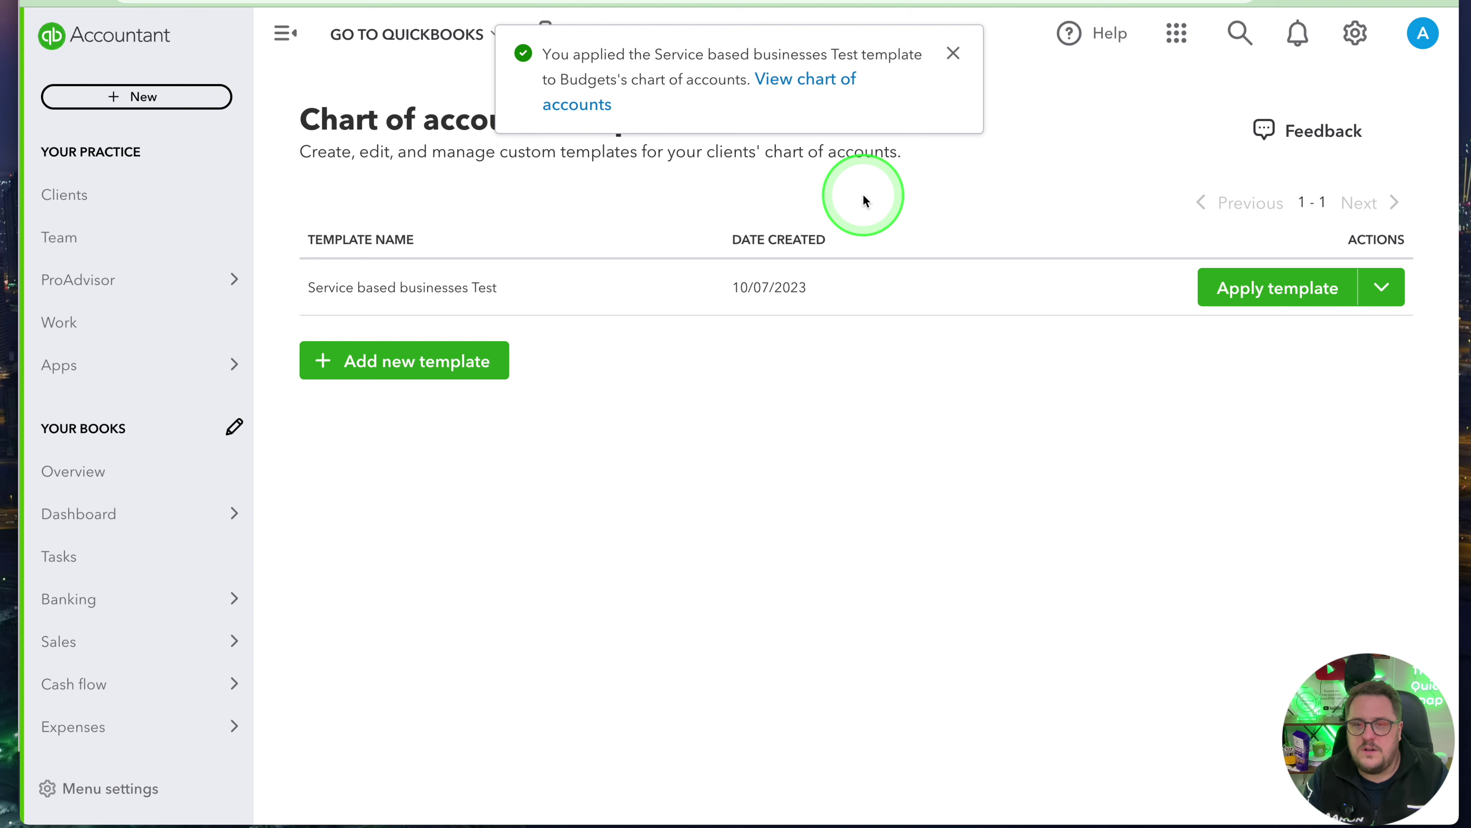
- Switch into Budgets' books and review its 35-account chart of accounts, including Petty Cash and Accountancy Fees
click(408, 24)
click(428, 200)
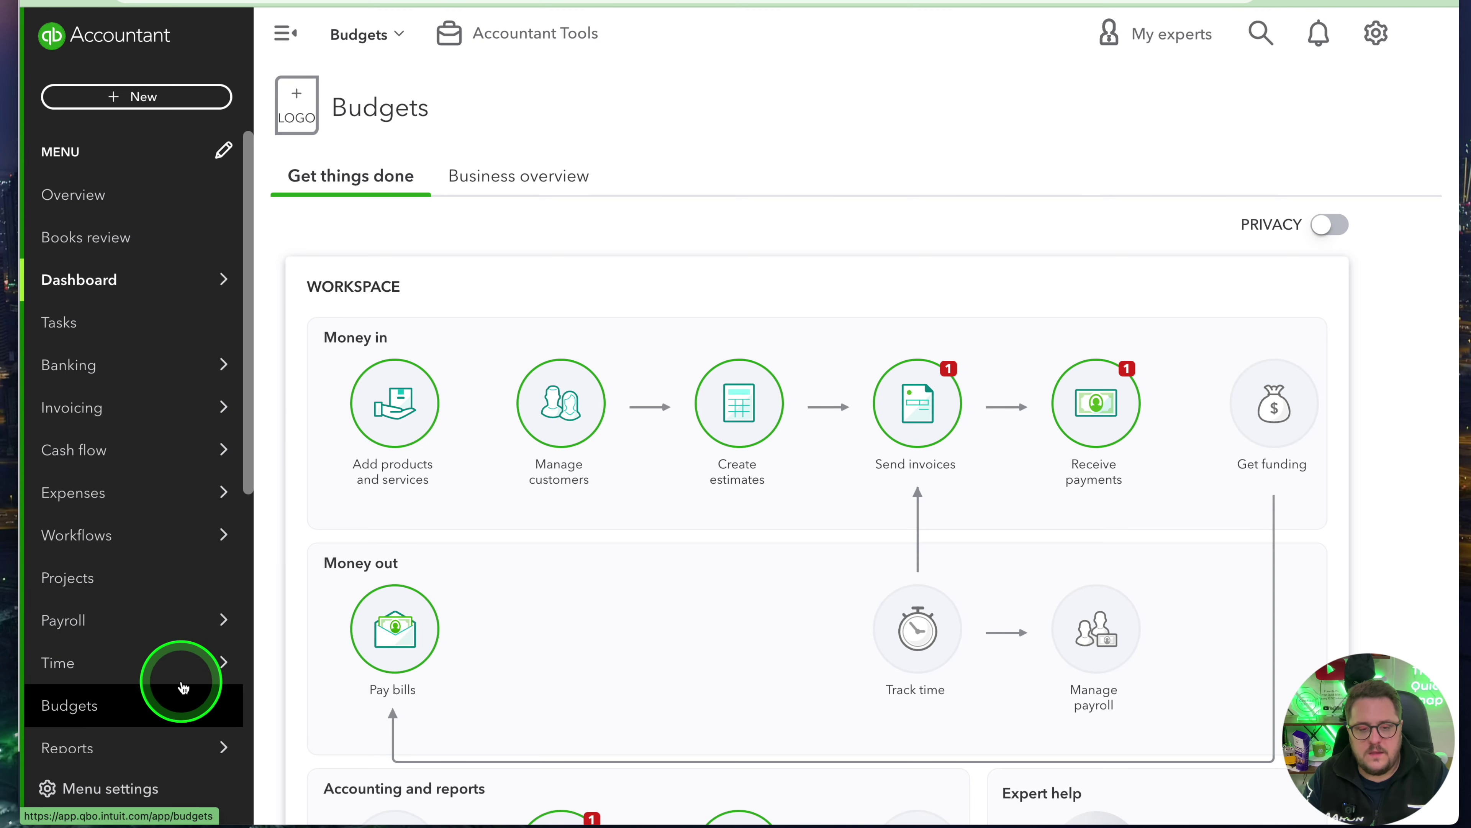
scroll(183, 687, down, 8)
mouse_move(162, 434)
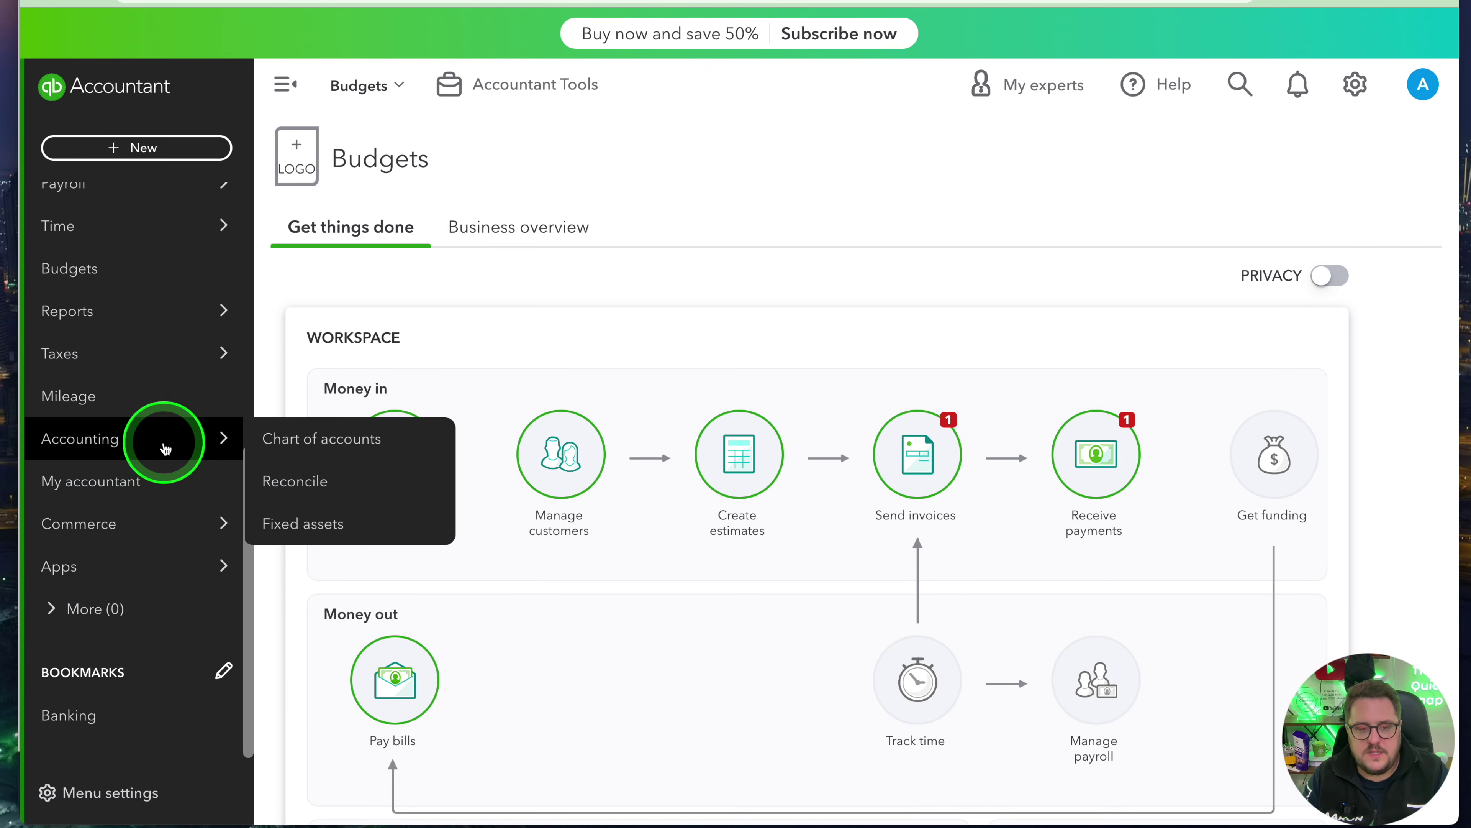
click(371, 443)
scroll(1137, 581, down, 5)
scroll(1137, 580, up, 5)
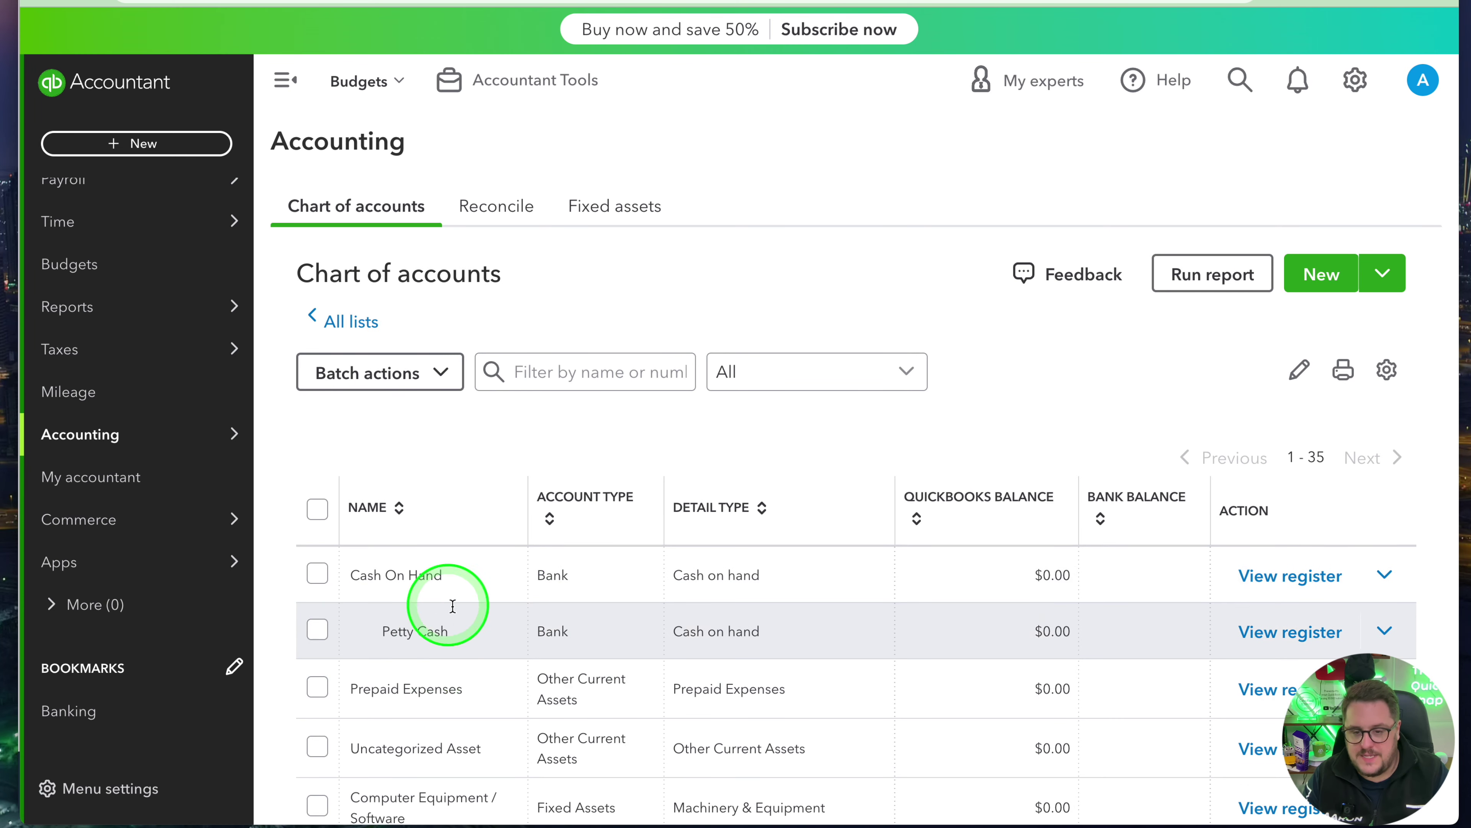
scroll(515, 646, down, 15)
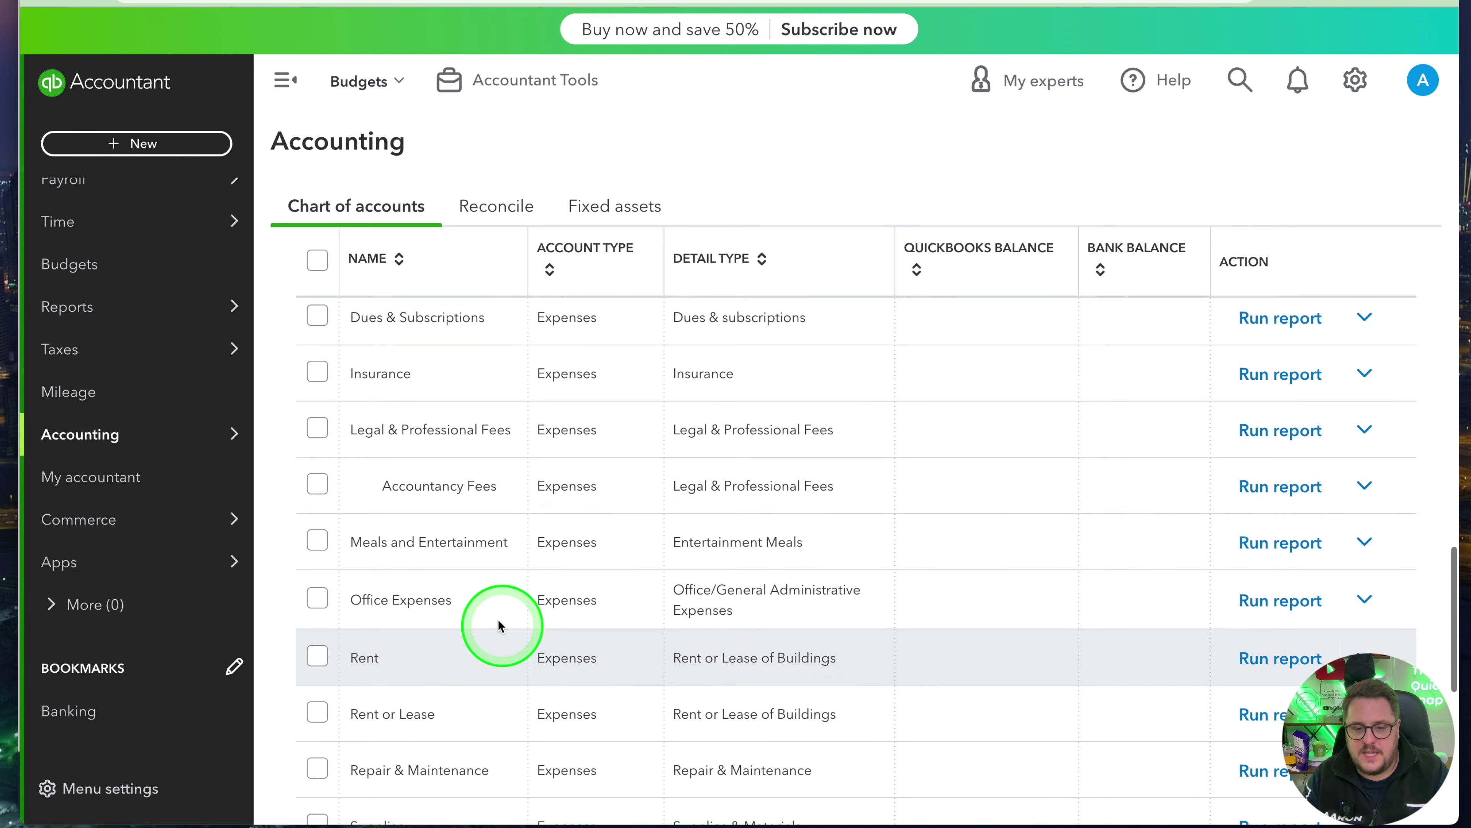
scroll(539, 632, down, 8)
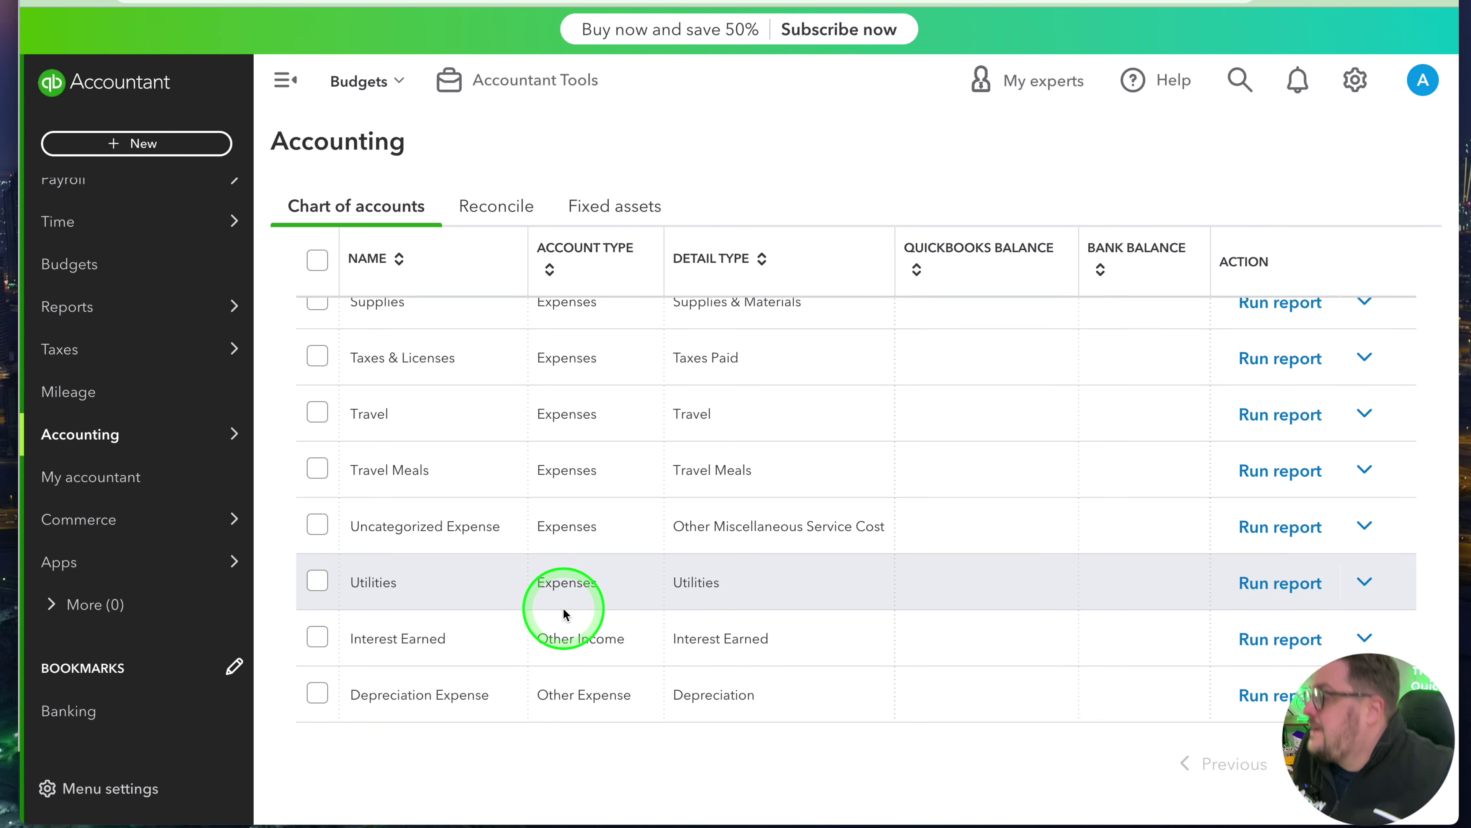
- Open the Budget_FY23_P&L_1 budget from the client's Budgeting page
click(1355, 79)
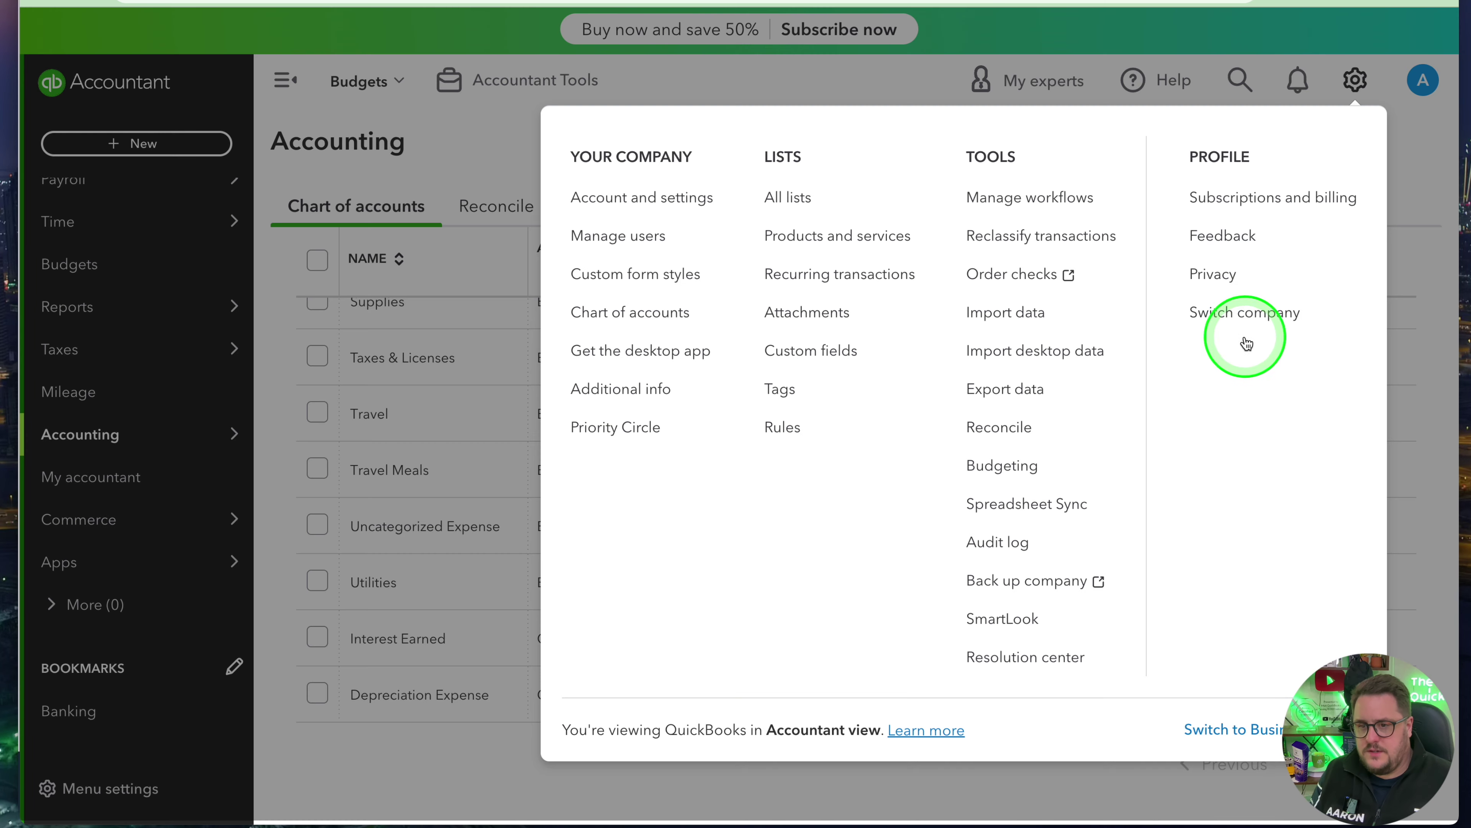
click(1046, 466)
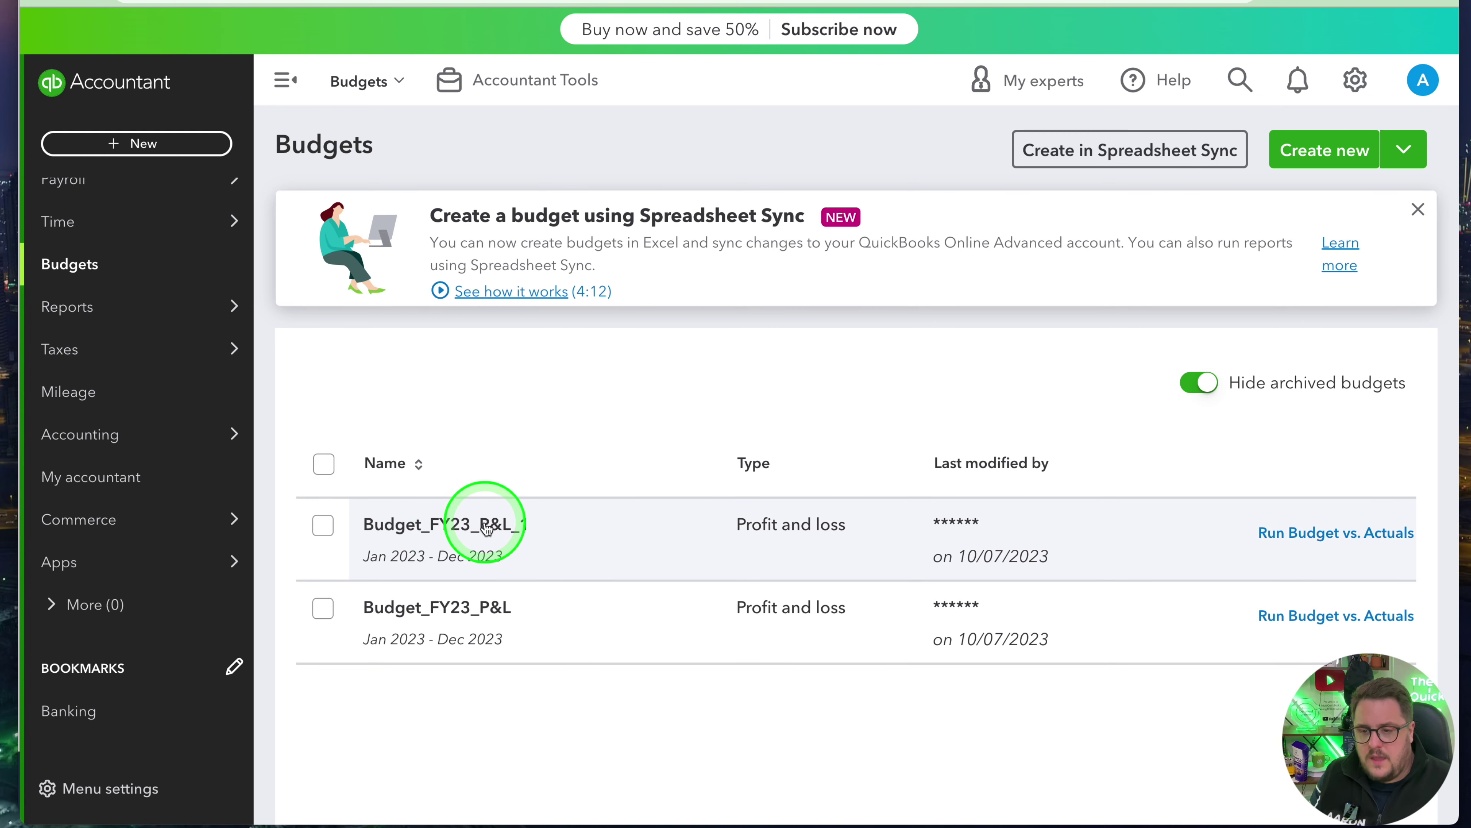
click(485, 526)
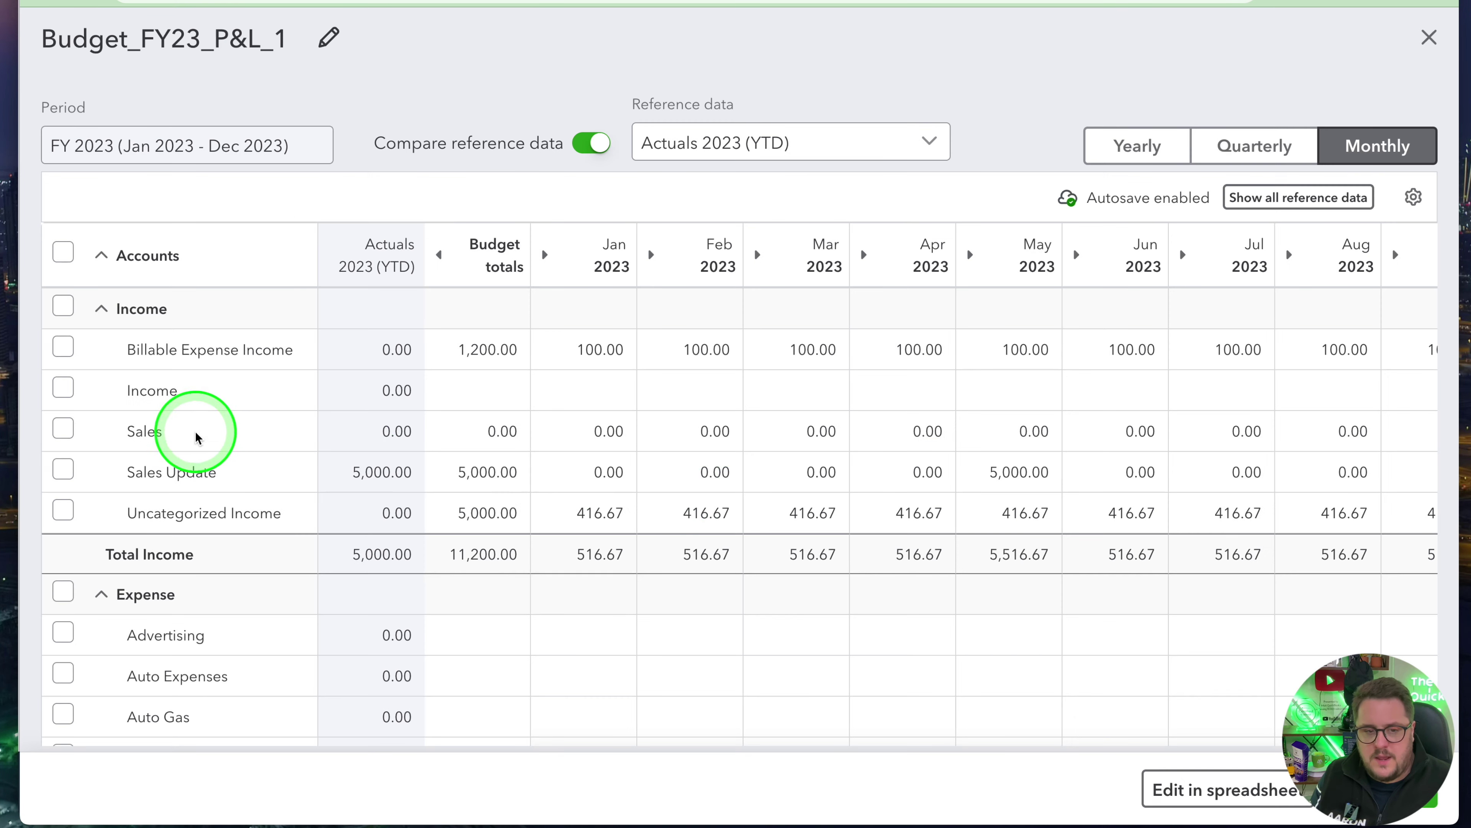
scroll(232, 452, down, 10)
scroll(246, 510, down, 5)
scroll(246, 556, up, 15)
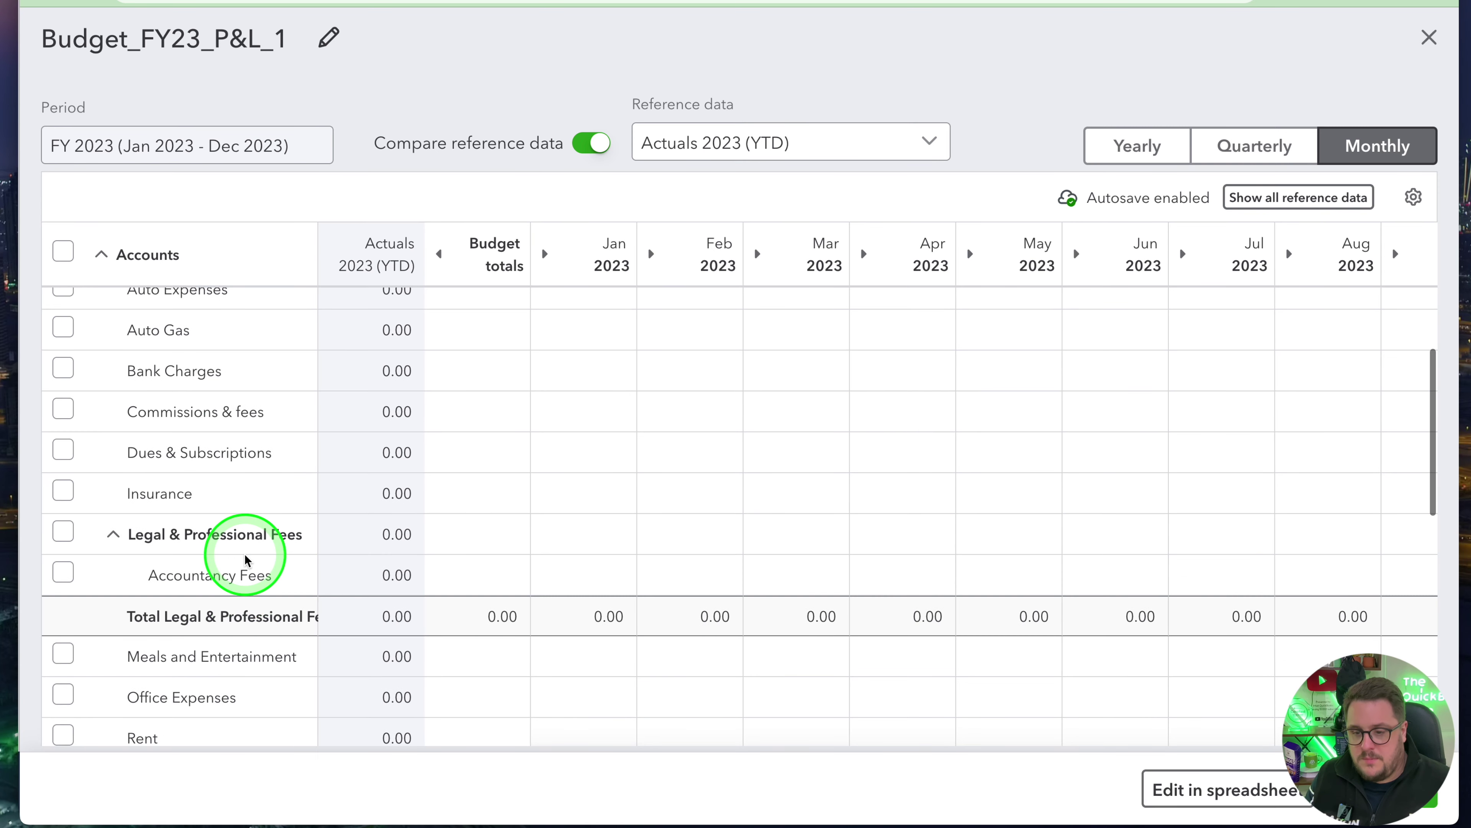
scroll(545, 585, down, 5)
scroll(545, 588, up, 5)
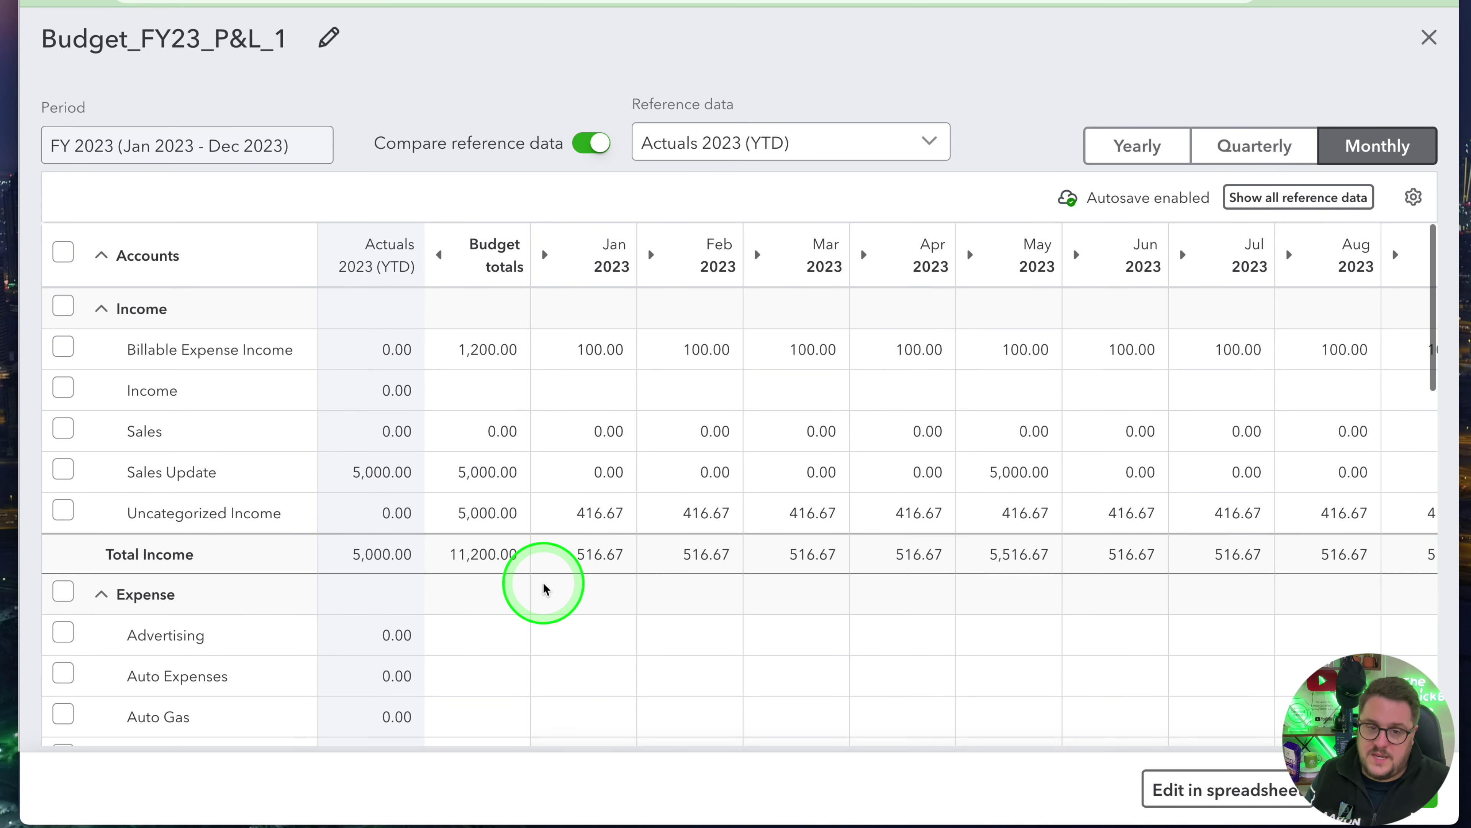
- Give Bank Charges a 100 budget total, spread as 8.33 per month
click(484, 645)
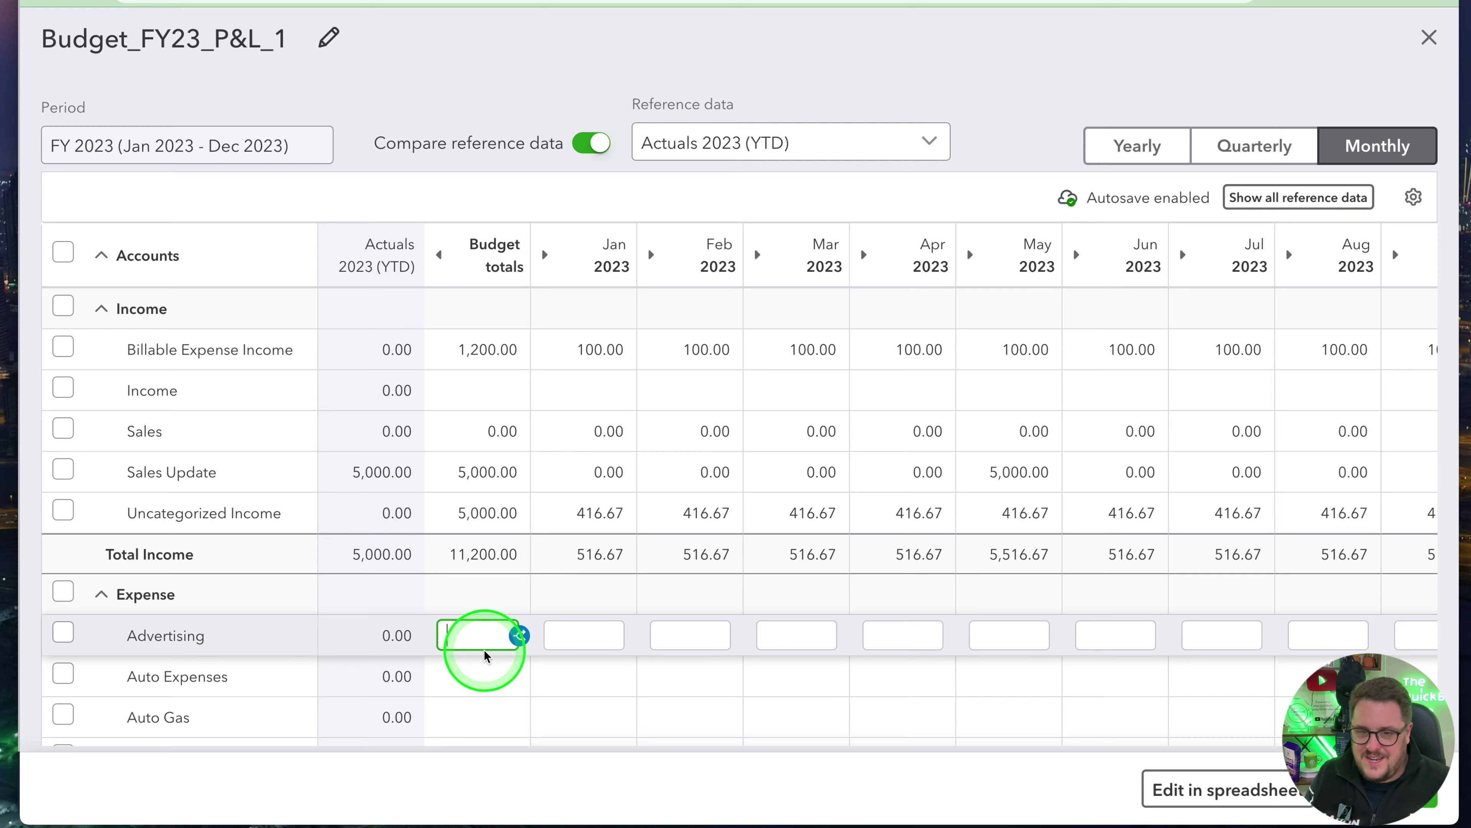
scroll(486, 643, down, 3)
click(480, 583)
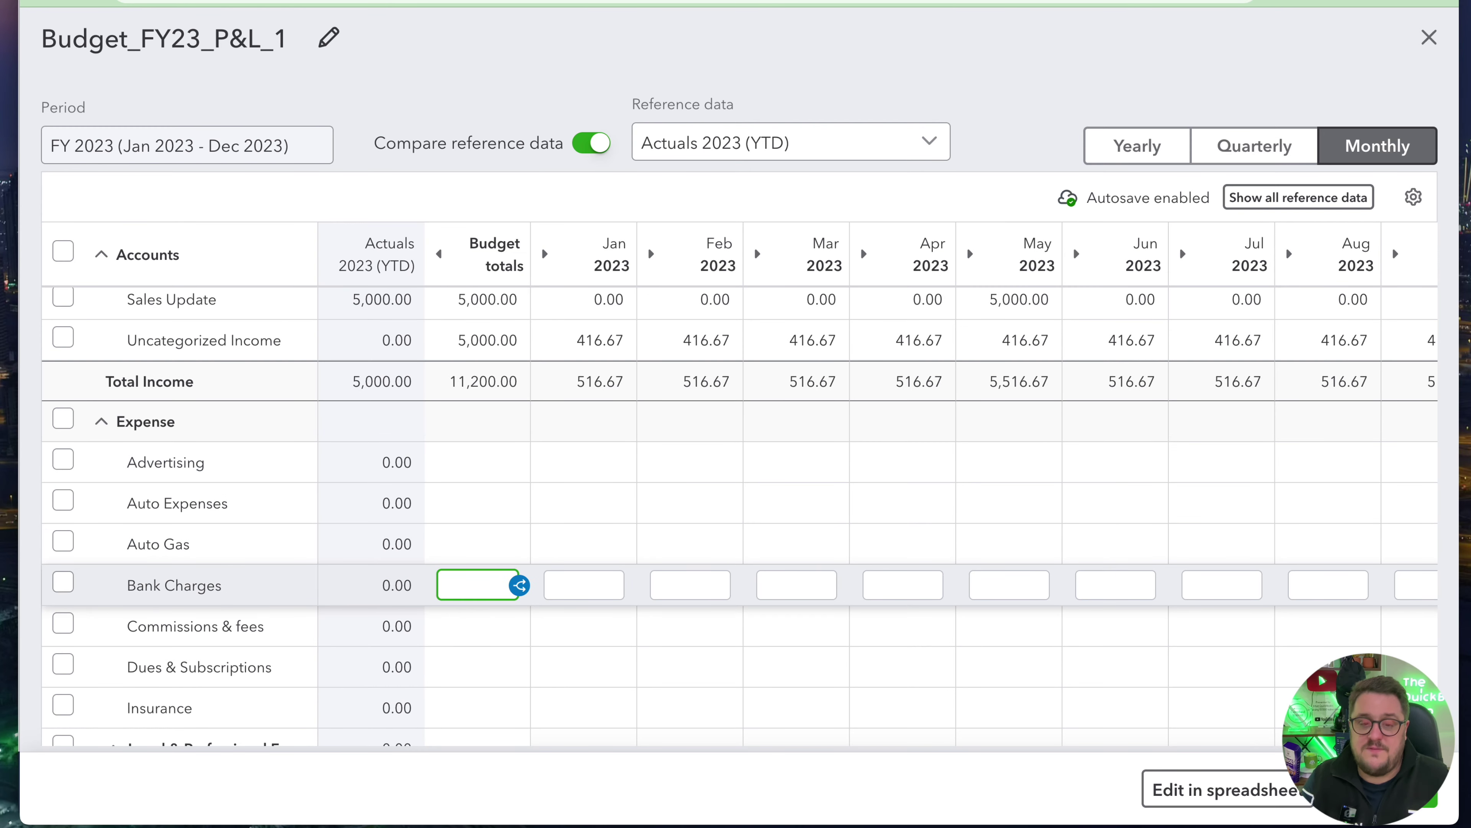
key(Tab)
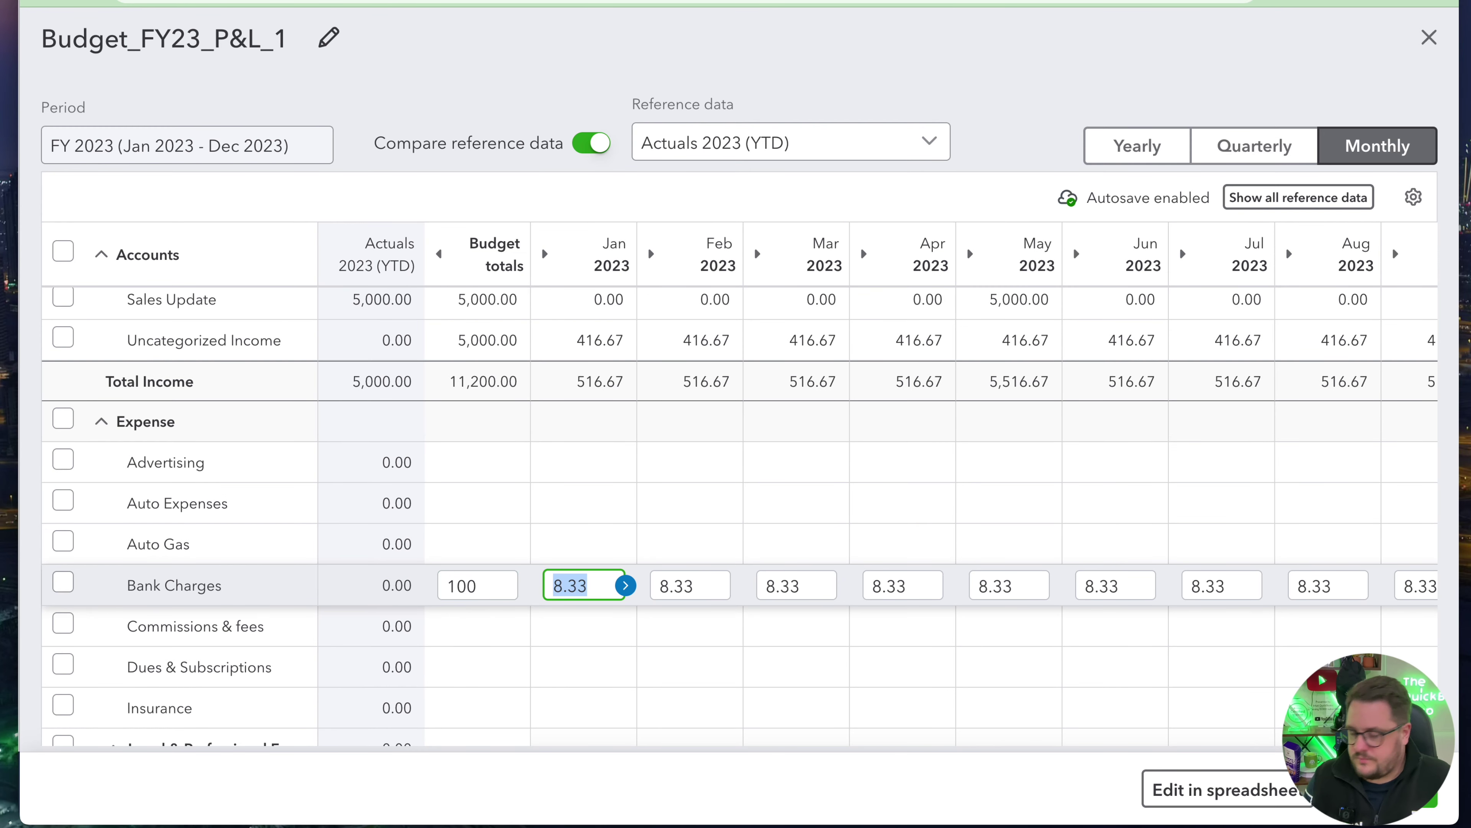